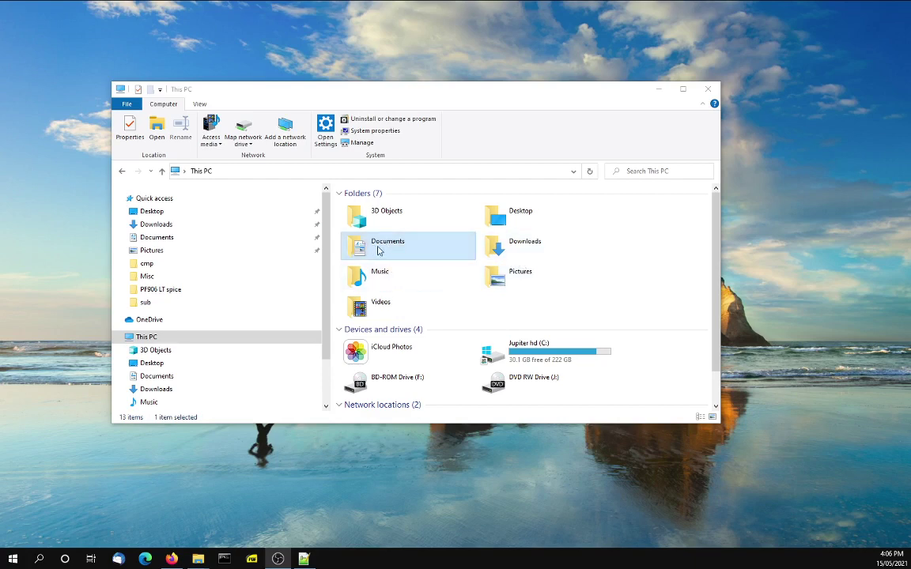
Step: Browse into the Documents\LTspiceXVII\lib folder
{"action": "double_click", "coordinate": [384, 251]}
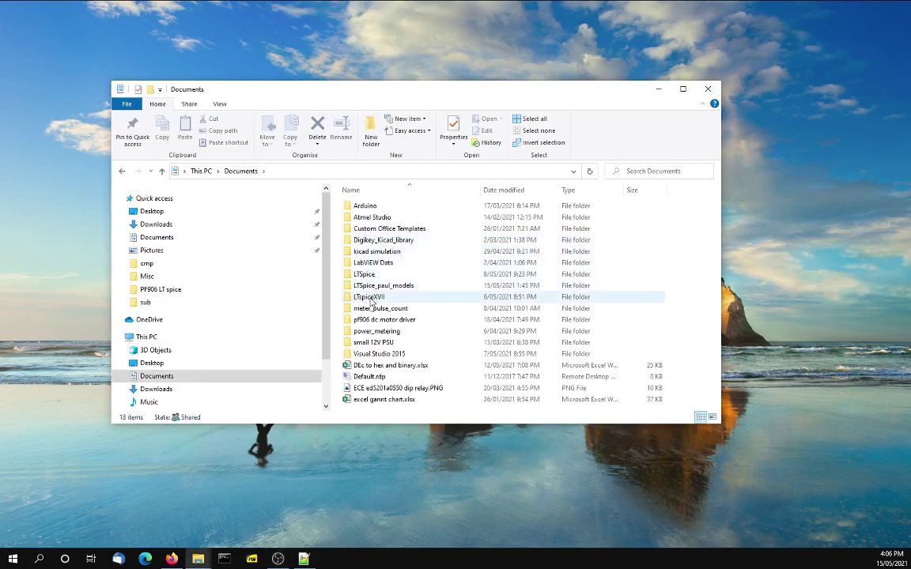
{"action": "double_click", "coordinate": [370, 299]}
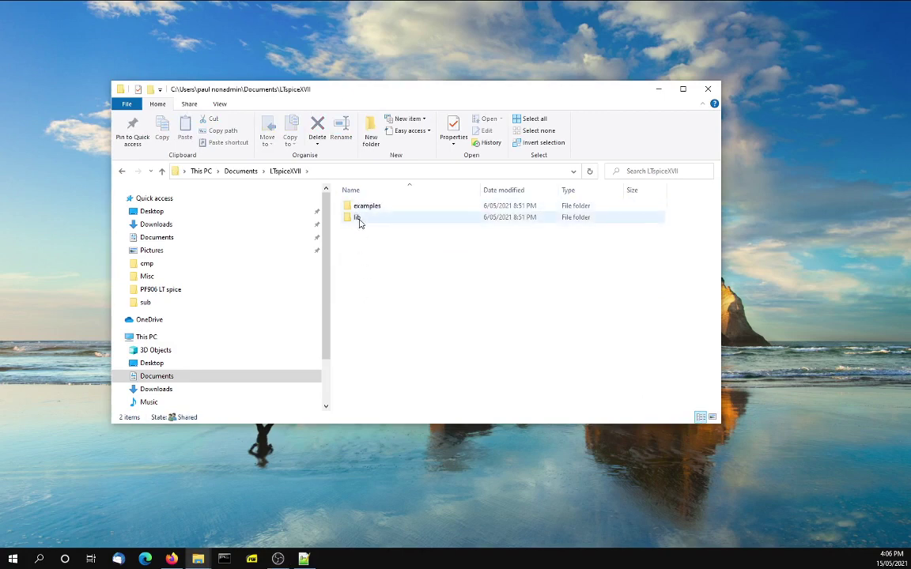
{"action": "double_click", "coordinate": [359, 217]}
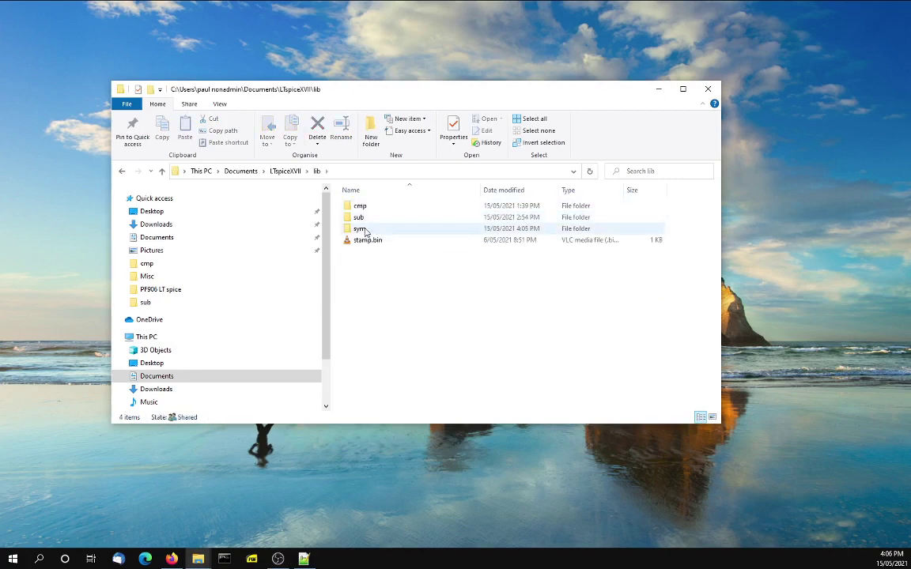
Step: Open C:\Program Files\LTC\LTspiceXVII\lib from This PC, showing cmp, sub and sym
{"action": "left_click", "coordinate": [202, 171]}
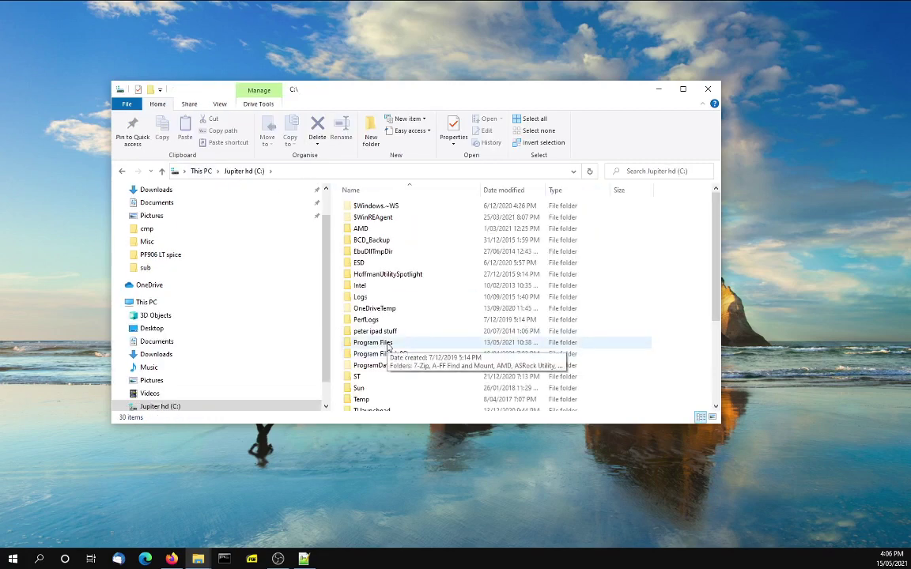
{"action": "double_click", "coordinate": [372, 342]}
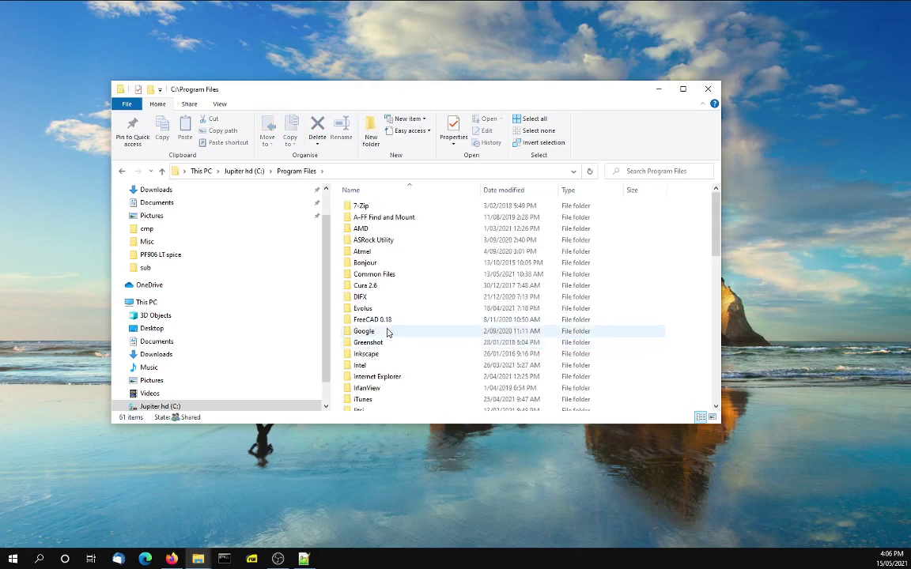
{"action": "scroll", "coordinate": [395, 324], "scroll_direction": "down", "scroll_amount": 3}
{"action": "double_click", "coordinate": [361, 337]}
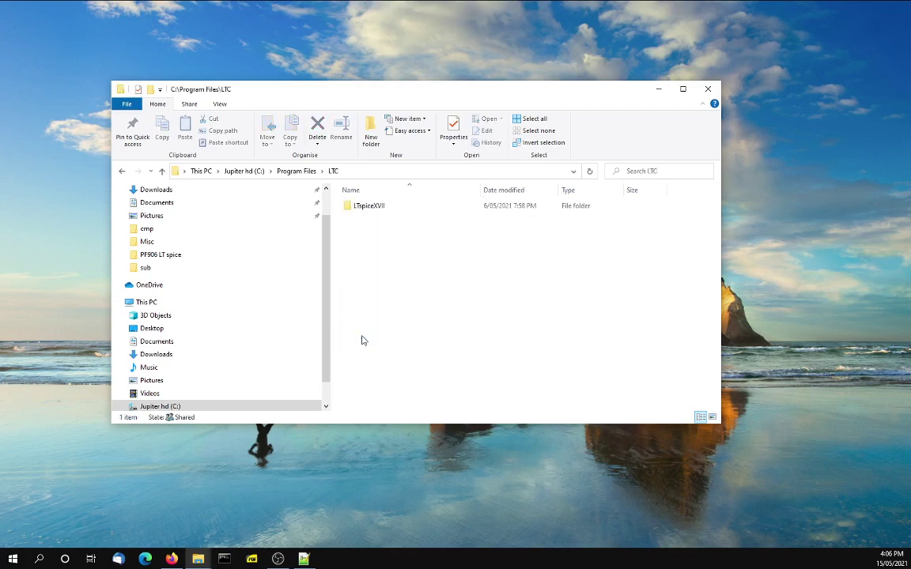
{"action": "double_click", "coordinate": [369, 207]}
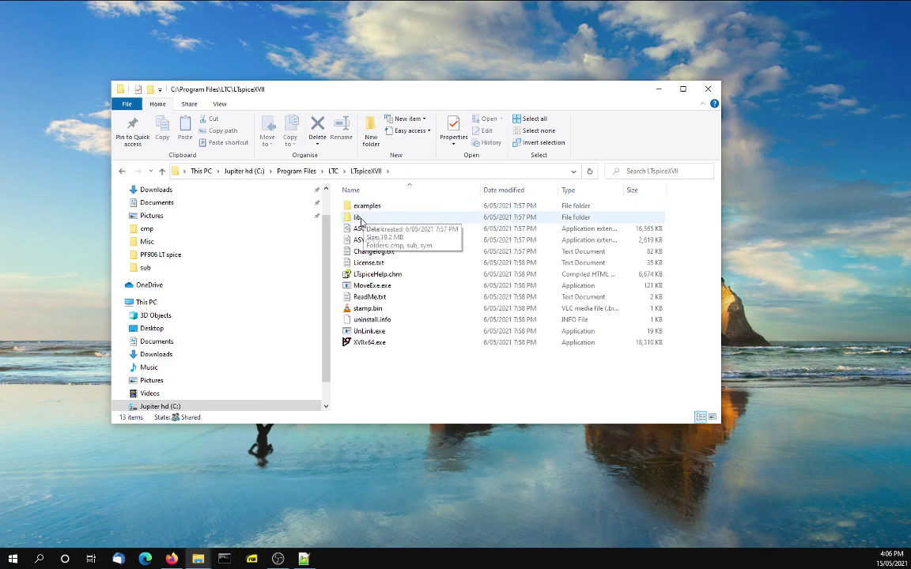
{"action": "double_click", "coordinate": [365, 217]}
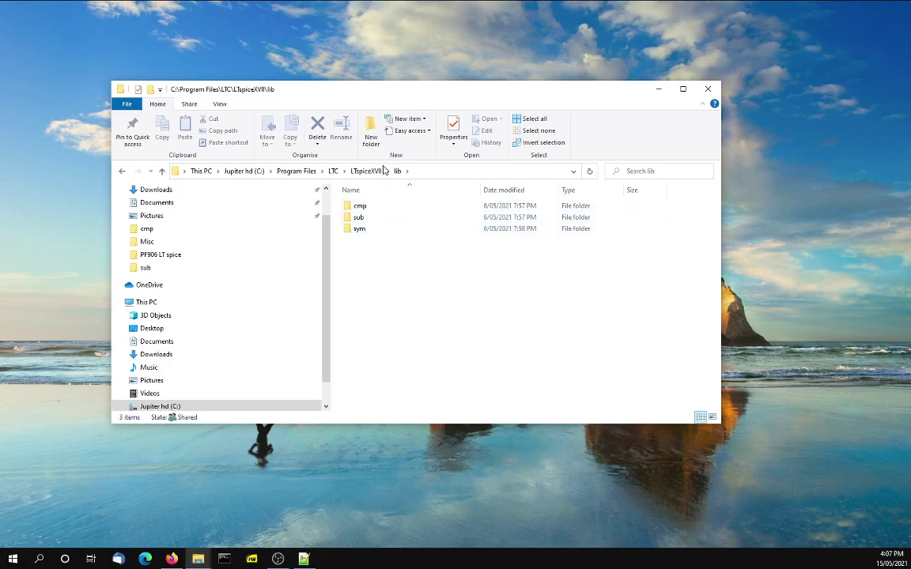
Step: Navigate to Documents\LTspiceXVII\lib\sub\Contrib
{"action": "left_click", "coordinate": [246, 172]}
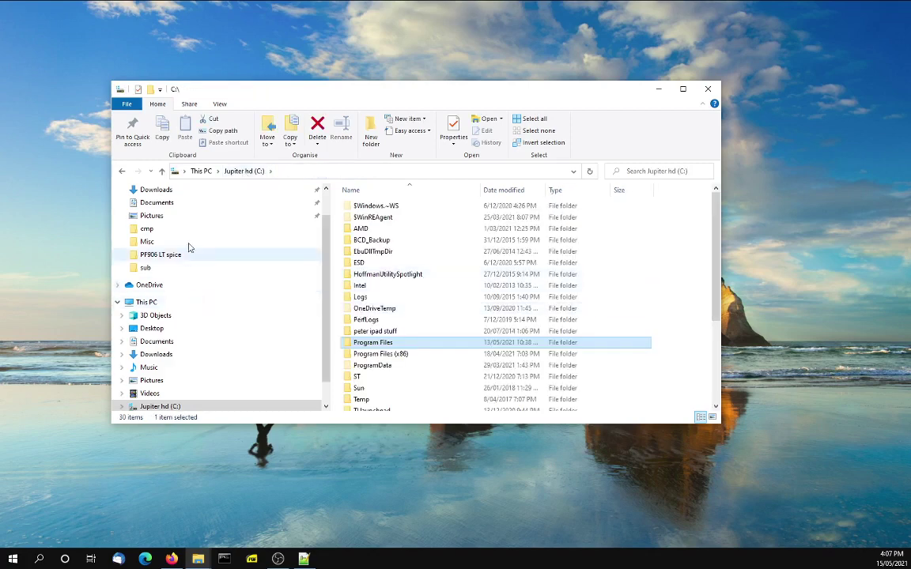
{"action": "left_click", "coordinate": [170, 203]}
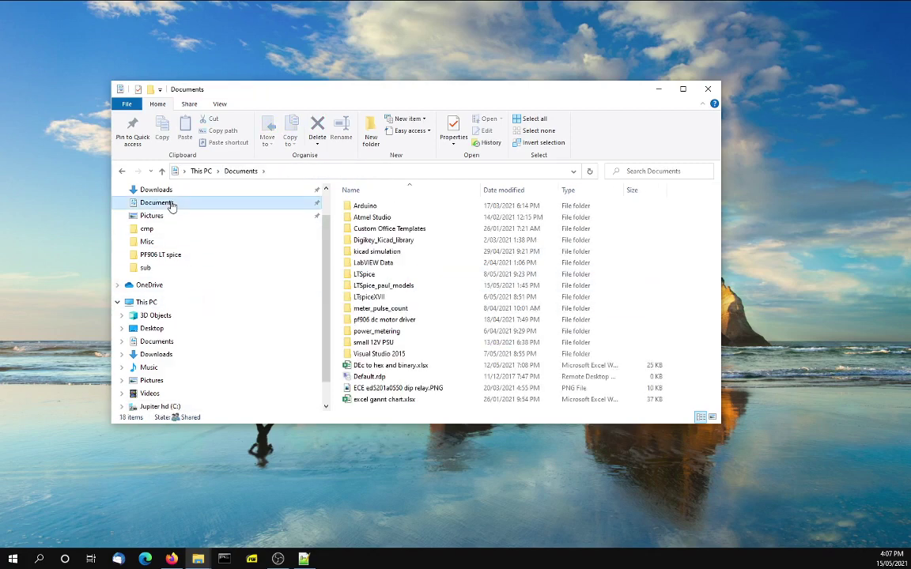
{"action": "double_click", "coordinate": [378, 298]}
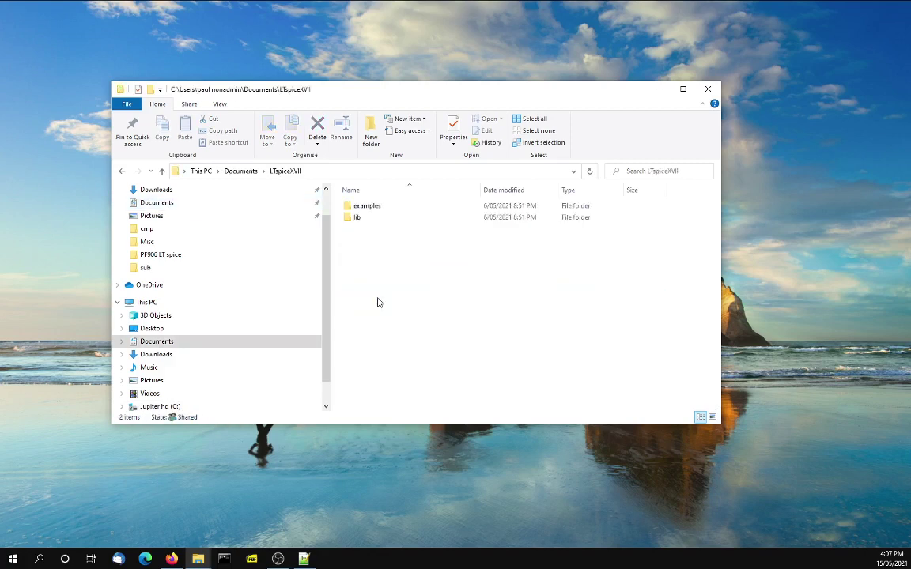
{"action": "double_click", "coordinate": [359, 216]}
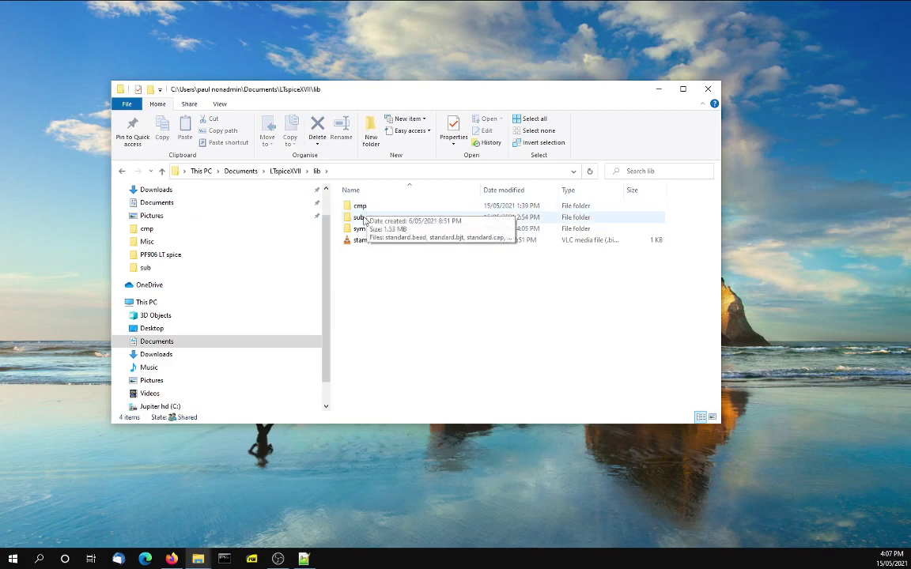
{"action": "double_click", "coordinate": [363, 219]}
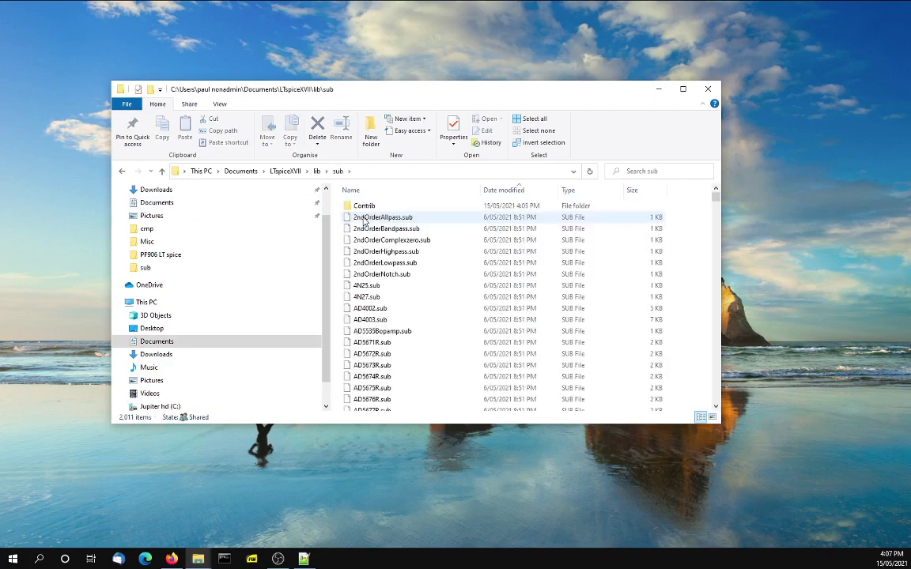
{"action": "left_click", "coordinate": [367, 208]}
{"action": "double_click", "coordinate": [368, 208]}
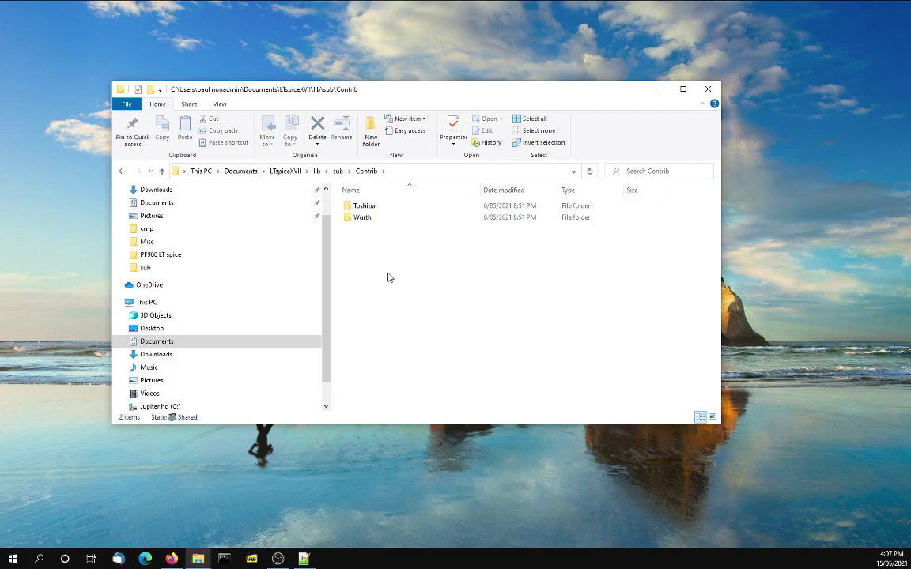
Step: Add a new folder named FUJI inside Contrib
{"action": "left_click", "coordinate": [370, 135]}
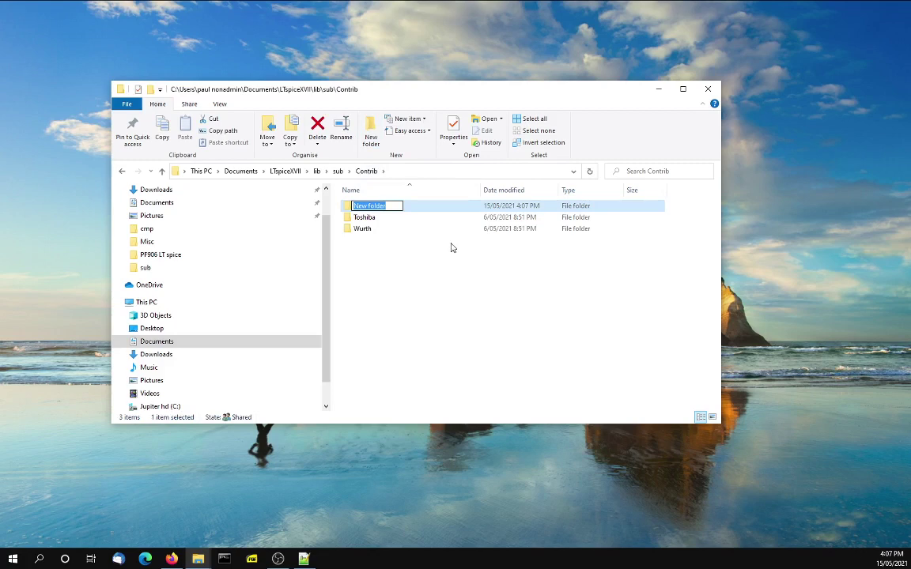
{"action": "type", "text": "FUJI"}
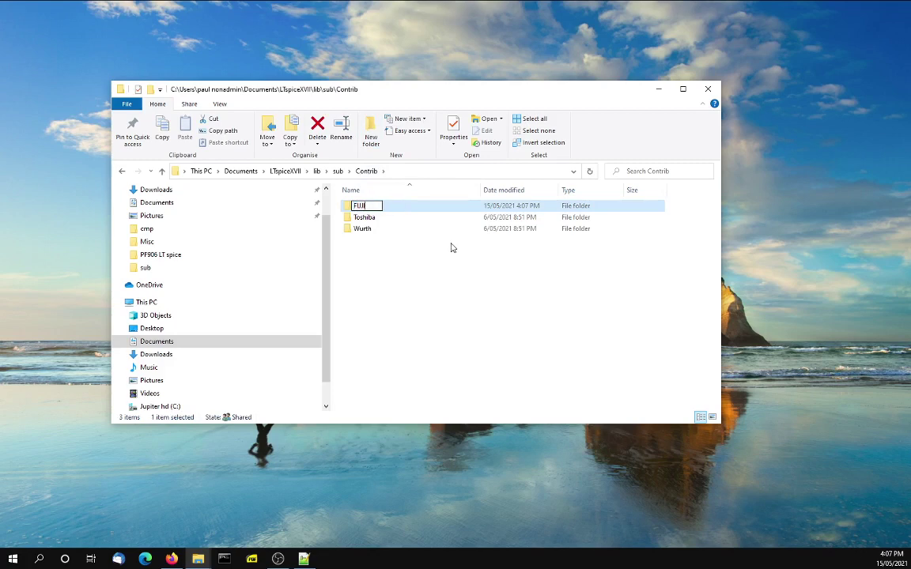
{"action": "left_click", "coordinate": [382, 259]}
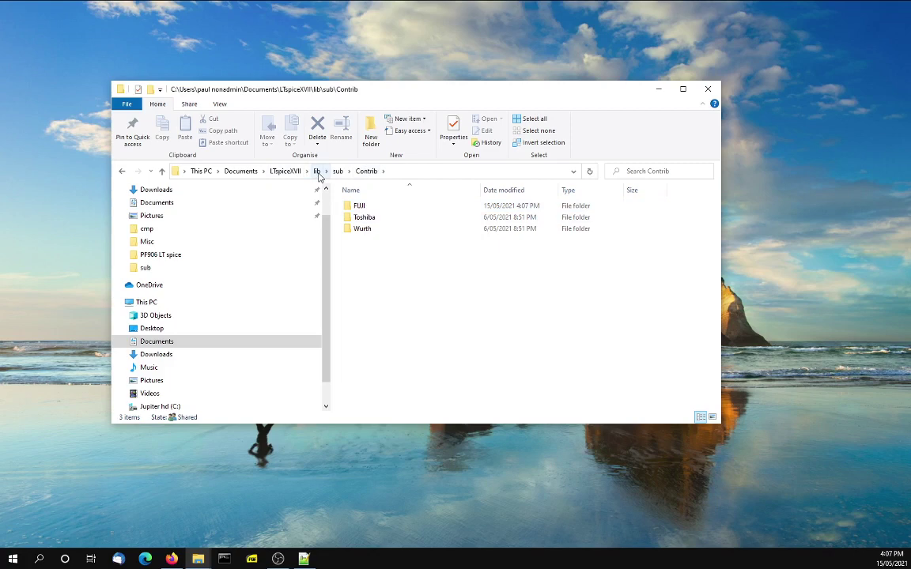
Step: Open lib\sym and add a new folder named IGBT there
{"action": "left_click", "coordinate": [317, 171]}
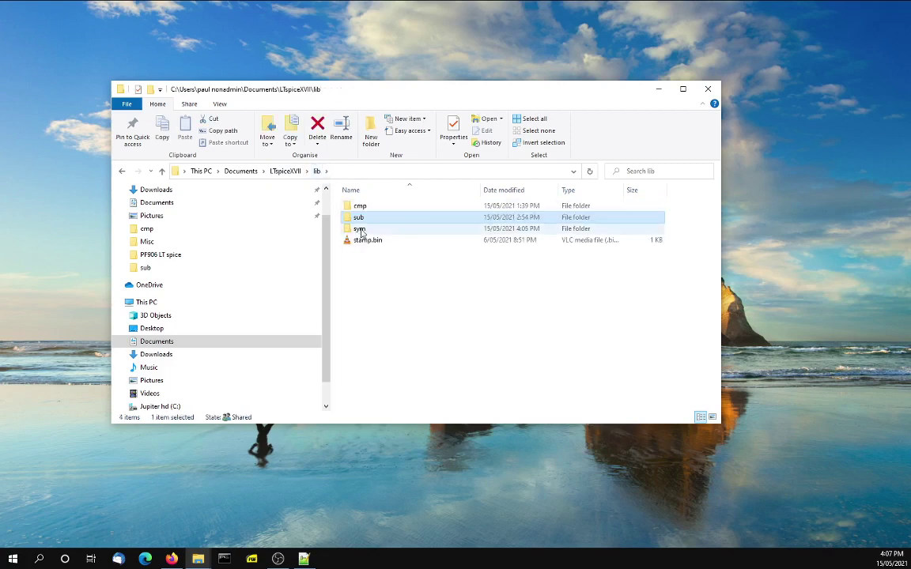
{"action": "left_click", "coordinate": [366, 230]}
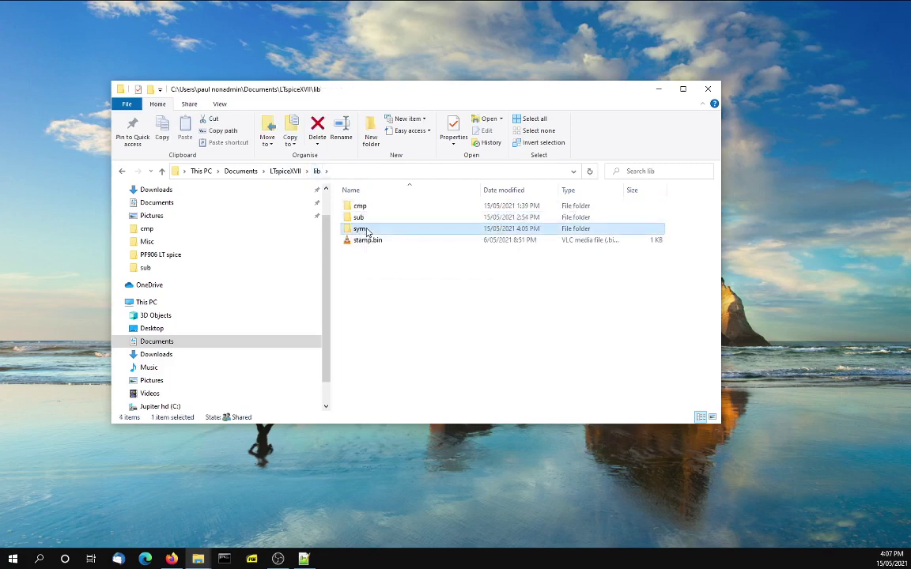
{"action": "double_click", "coordinate": [366, 231]}
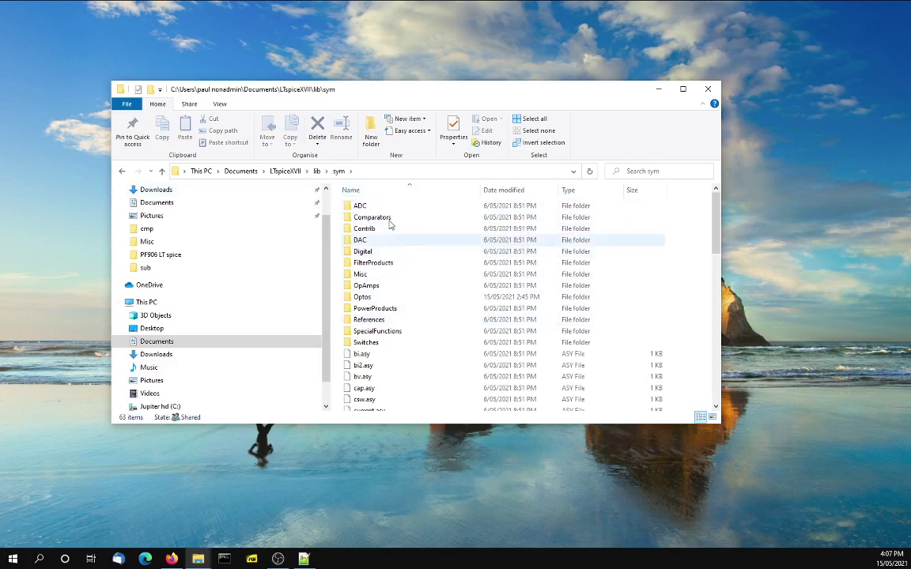
{"action": "left_click", "coordinate": [370, 130]}
{"action": "type", "text": "IGBT"}
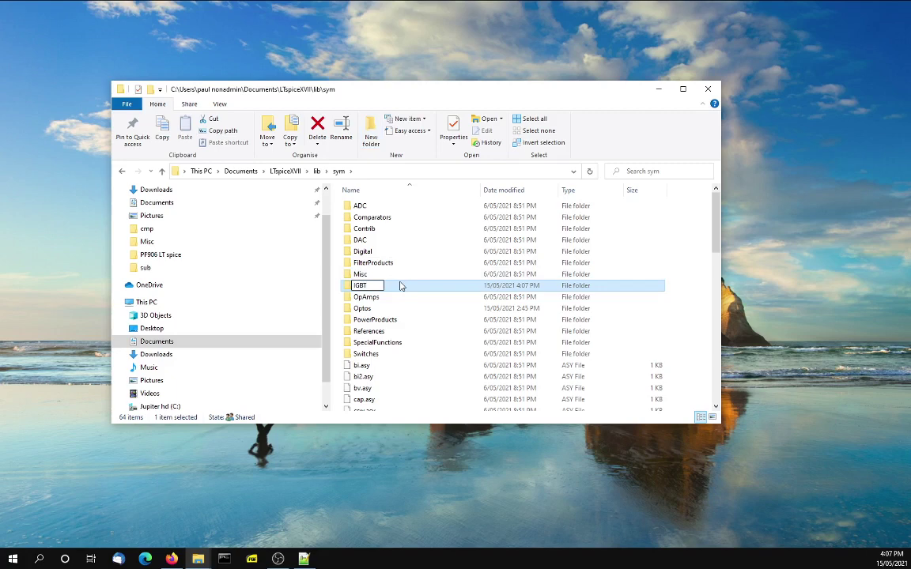
{"action": "left_click", "coordinate": [419, 297]}
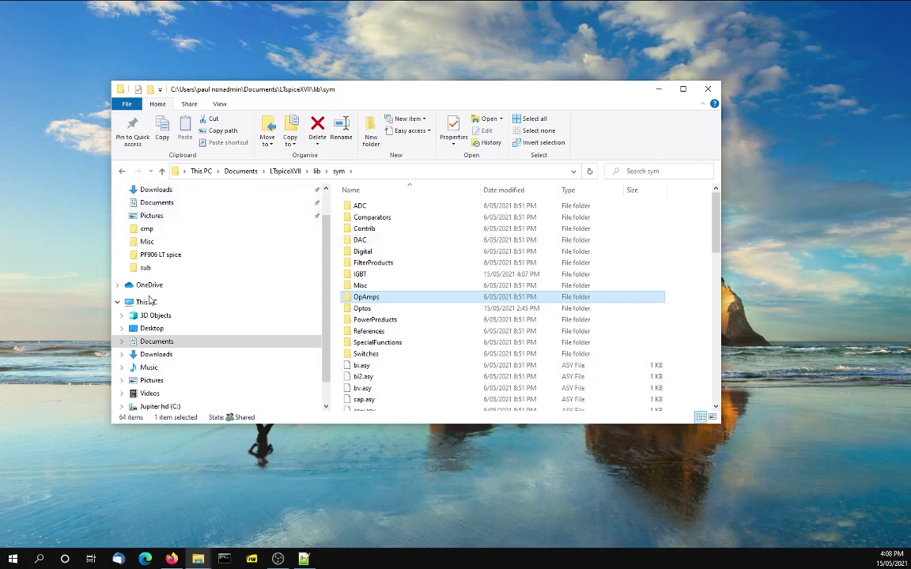
Step: Copy the FGW50N65WD.LIB model file from Downloads
{"action": "left_click", "coordinate": [158, 355]}
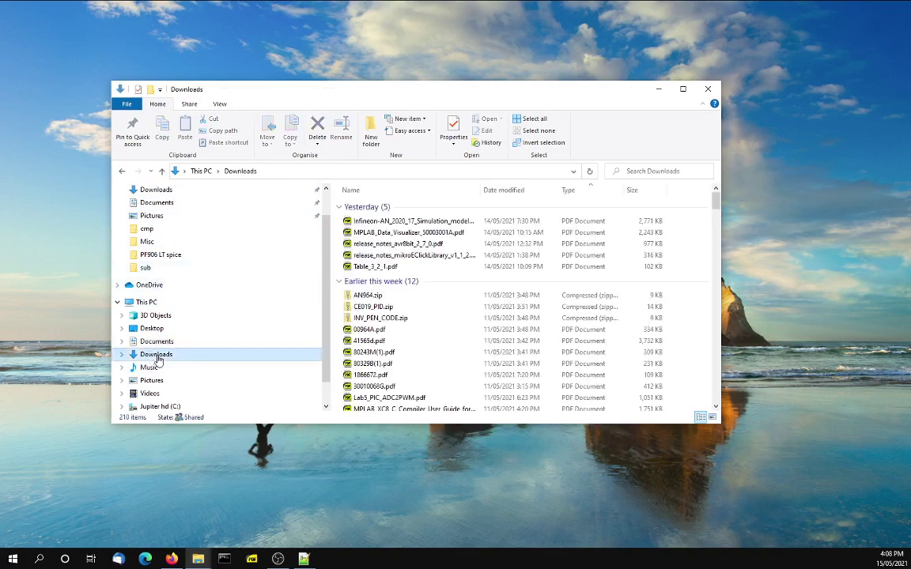
{"action": "scroll", "coordinate": [425, 266], "scroll_direction": "down", "scroll_amount": 1}
{"action": "scroll", "coordinate": [425, 268], "scroll_direction": "down", "scroll_amount": 8}
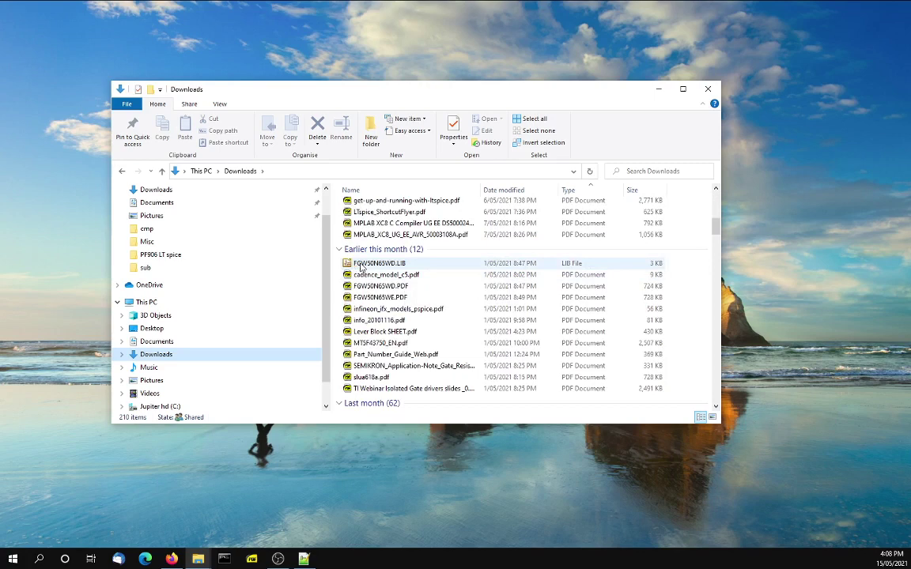
{"action": "left_click", "coordinate": [368, 268]}
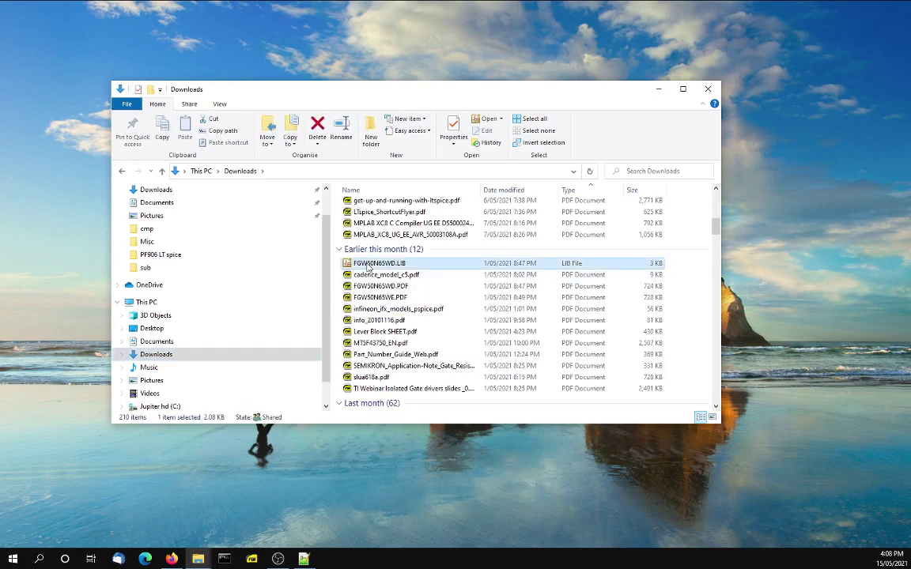
{"action": "right_click", "coordinate": [368, 267]}
{"action": "left_click", "coordinate": [406, 452]}
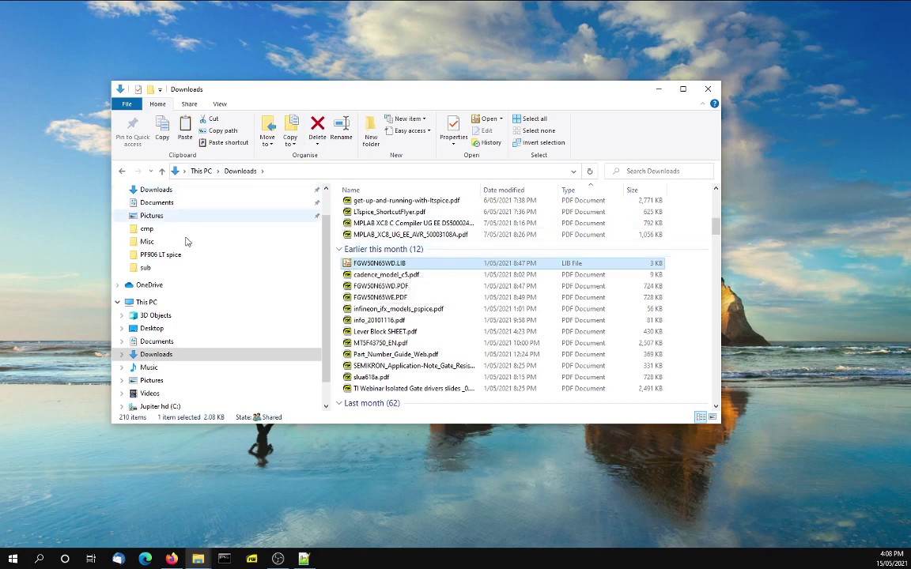
Step: Paste FGW50N65WD.LIB into lib\sub\Contrib\FUJI and open it with Notepad++
{"action": "left_click", "coordinate": [166, 203]}
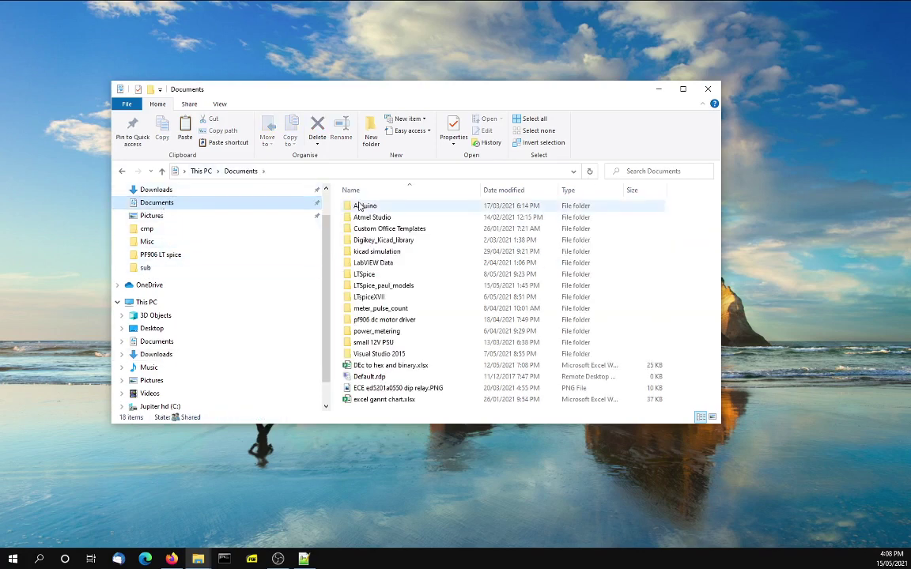
{"action": "double_click", "coordinate": [367, 297]}
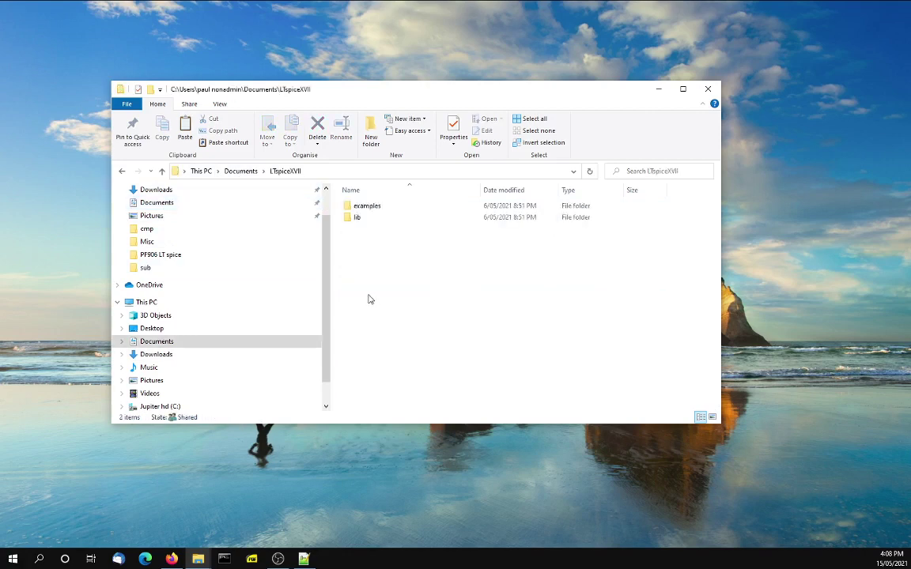
{"action": "left_click", "coordinate": [364, 220]}
{"action": "double_click", "coordinate": [363, 220]}
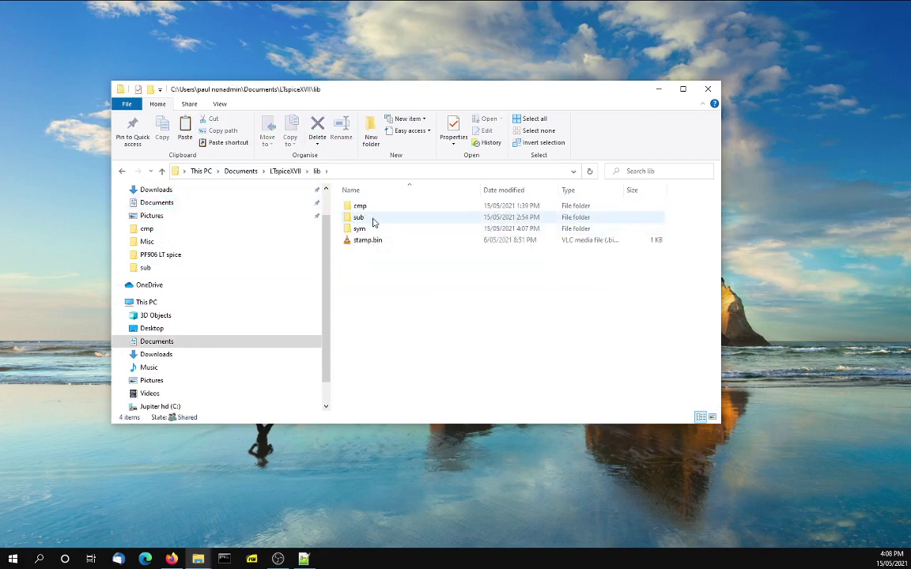
{"action": "double_click", "coordinate": [375, 221]}
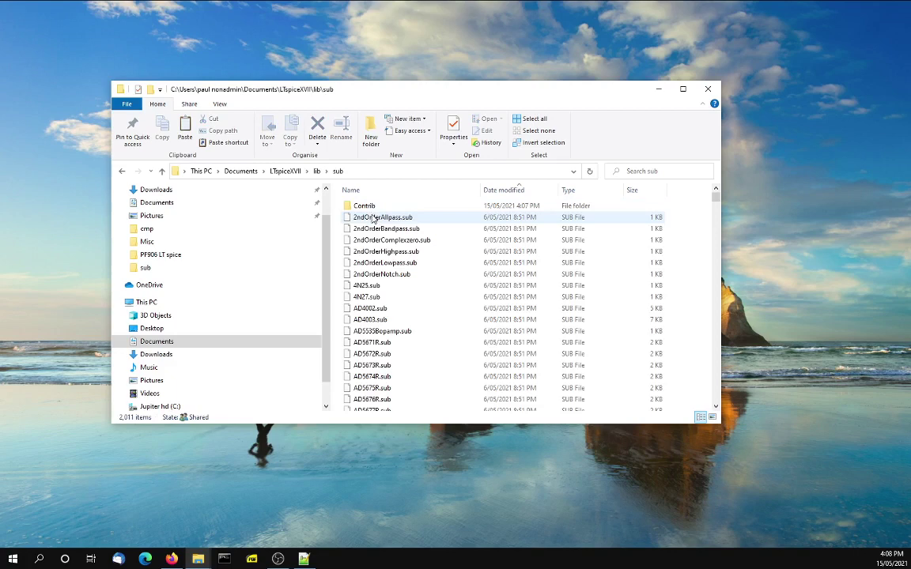
{"action": "double_click", "coordinate": [365, 206]}
{"action": "double_click", "coordinate": [372, 207]}
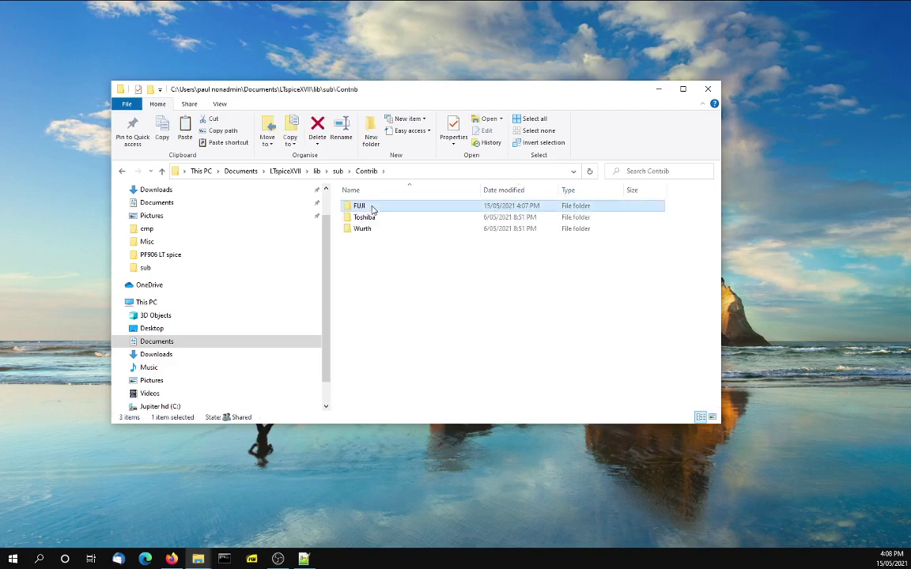
{"action": "right_click", "coordinate": [374, 239]}
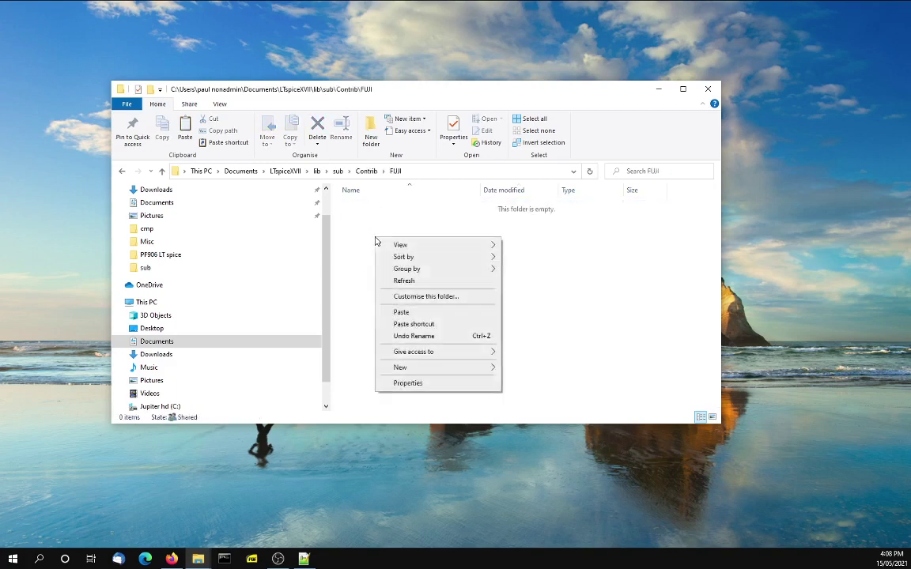
{"action": "left_click", "coordinate": [401, 311]}
{"action": "left_click", "coordinate": [447, 322]}
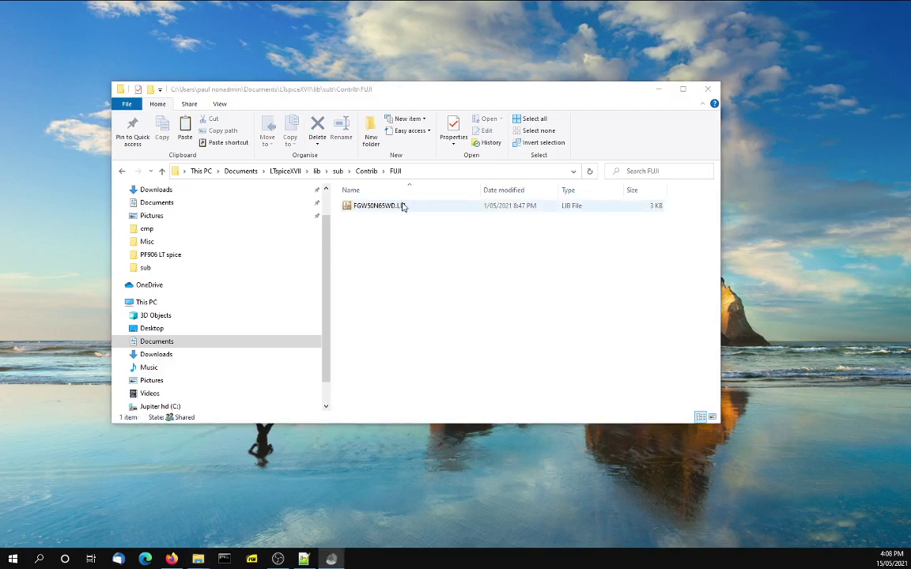
{"action": "right_click", "coordinate": [371, 210]}
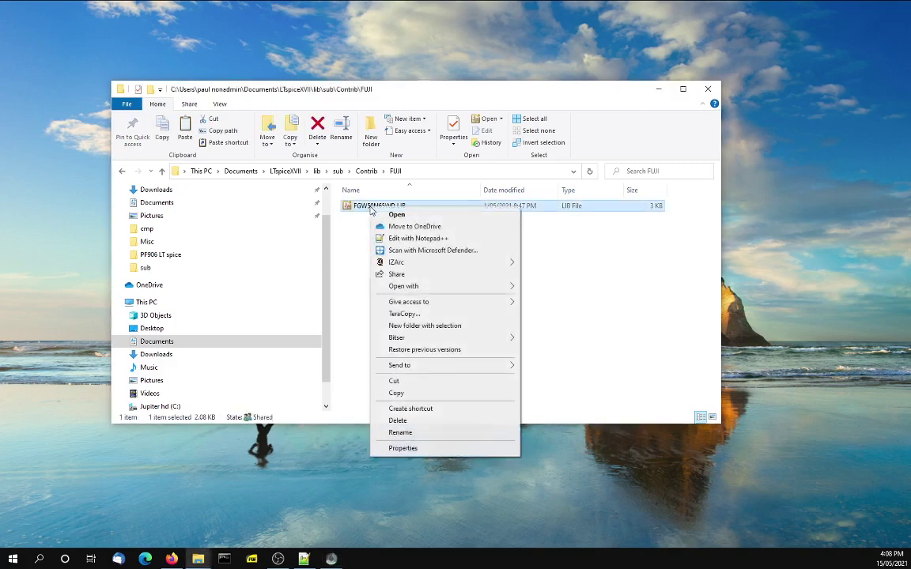
{"action": "left_click", "coordinate": [410, 239]}
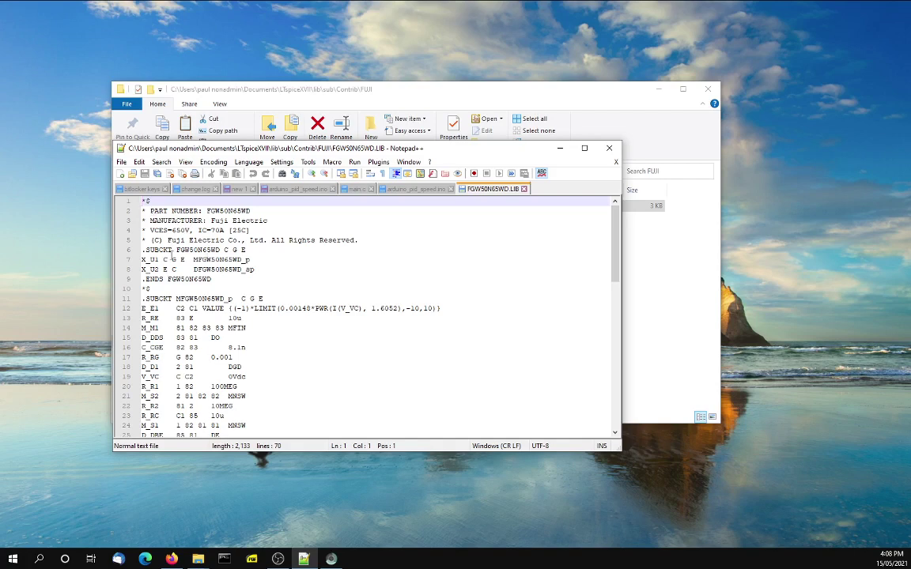
Step: Select the subcircuit name FGW50N65WD on line 6, then move aside and minimise Notepad++
{"action": "left_click_drag", "start_coordinate": [176, 250], "coordinate": [220, 250]}
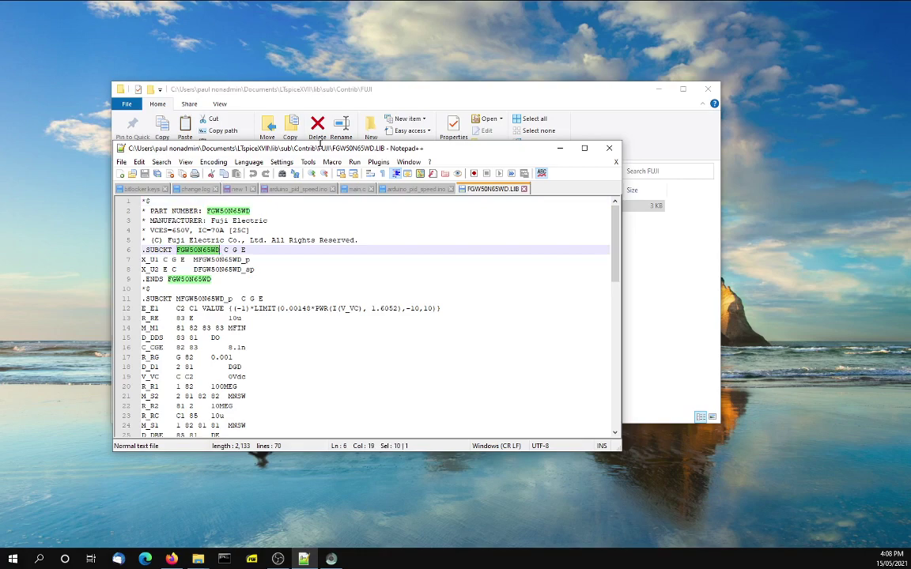
{"action": "left_click_drag", "start_coordinate": [324, 149], "coordinate": [711, 219]}
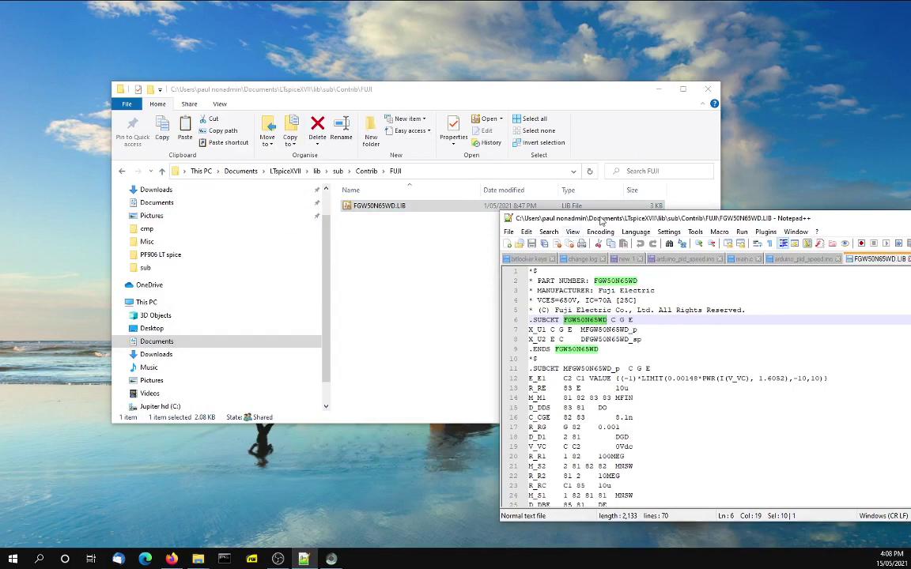
{"action": "left_click_drag", "start_coordinate": [599, 220], "coordinate": [387, 224]}
{"action": "left_click", "coordinate": [735, 221]}
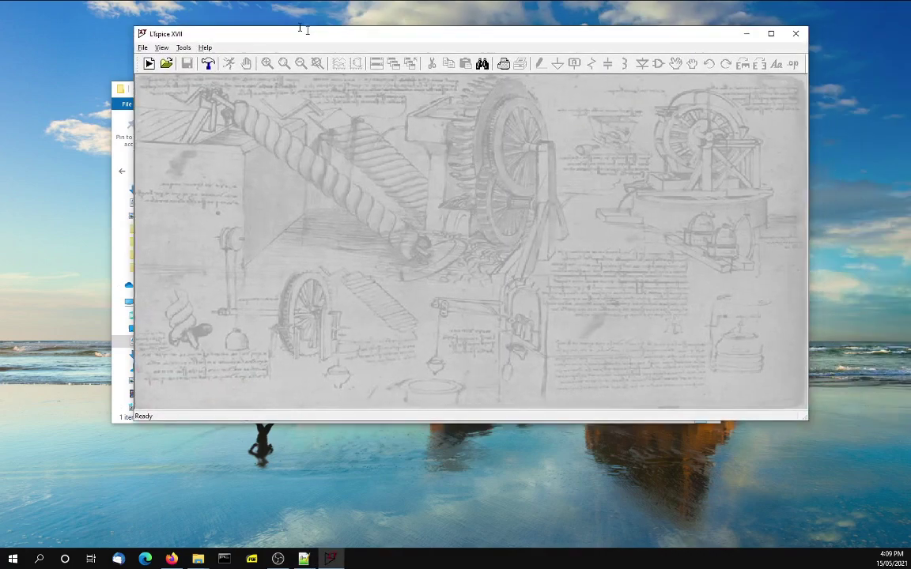
Step: Maximise LTspice and open NIGBT.asy from lib\sym\Misc via File > Open
{"action": "double_click", "coordinate": [676, 29]}
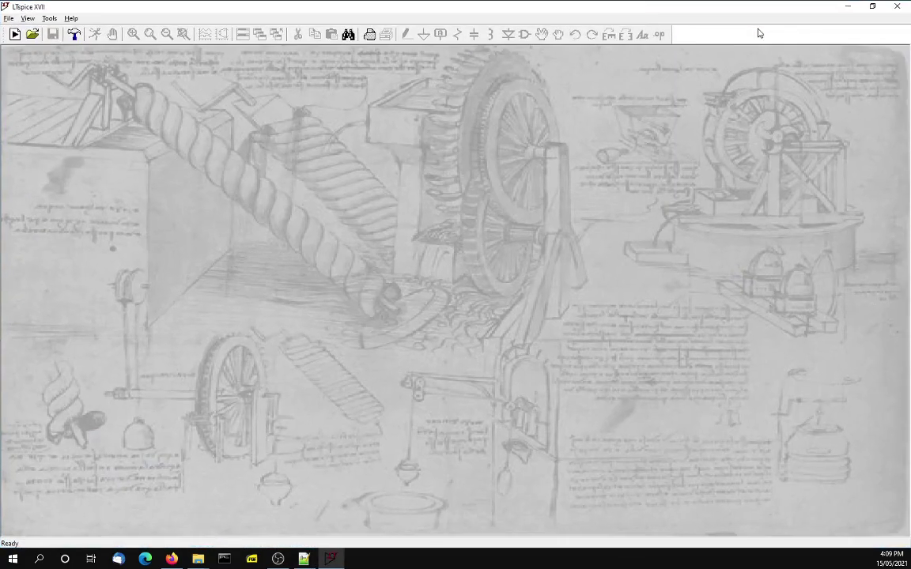
{"action": "left_click", "coordinate": [7, 19]}
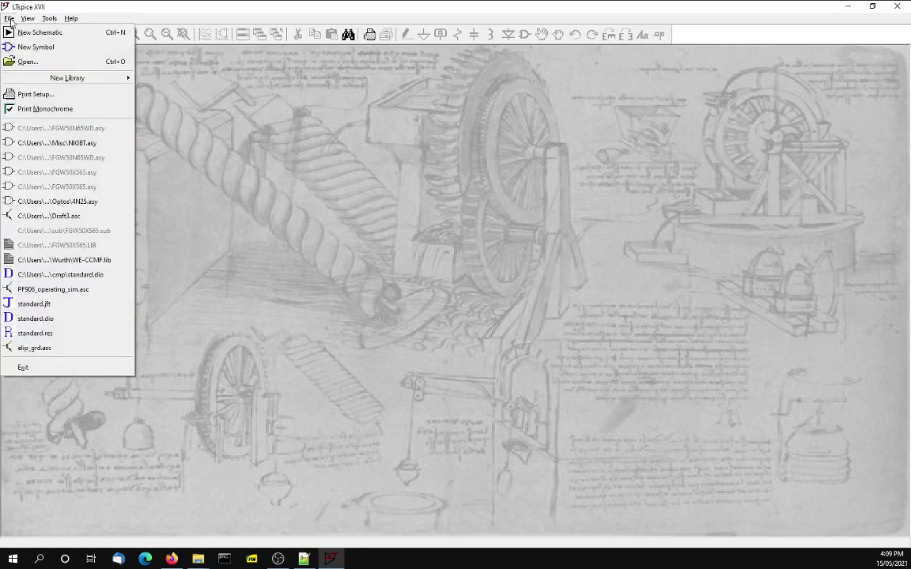
{"action": "left_click", "coordinate": [27, 63]}
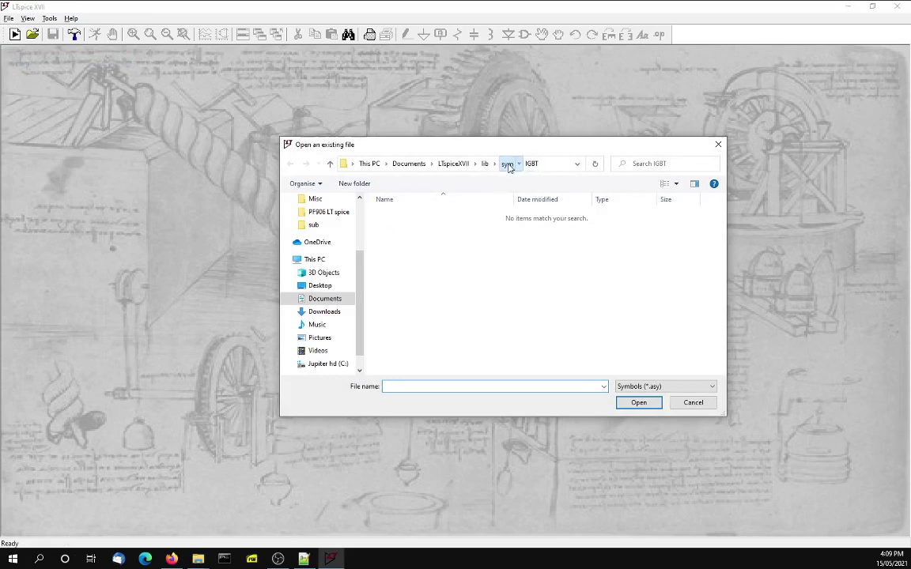
{"action": "left_click", "coordinate": [507, 164]}
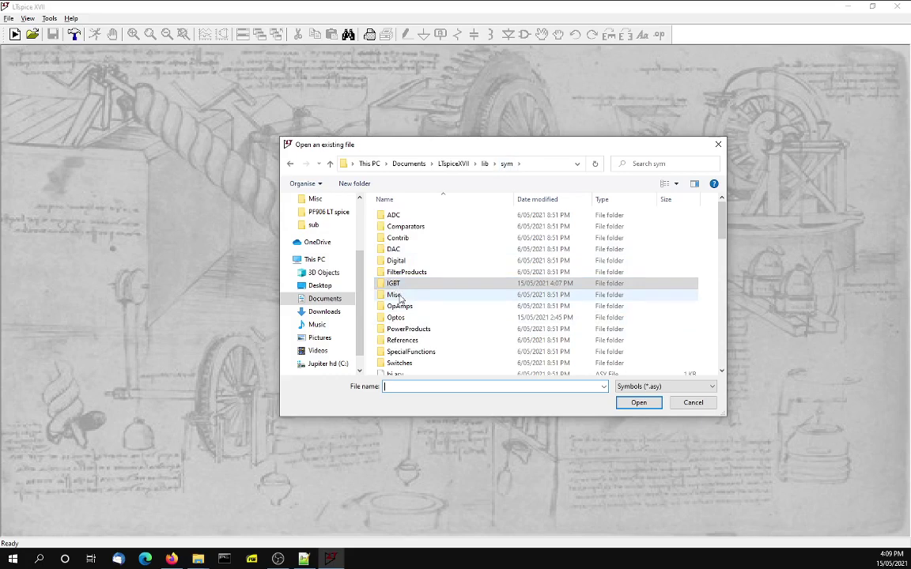
{"action": "double_click", "coordinate": [395, 295]}
{"action": "scroll", "coordinate": [452, 299], "scroll_direction": "down", "scroll_amount": 1}
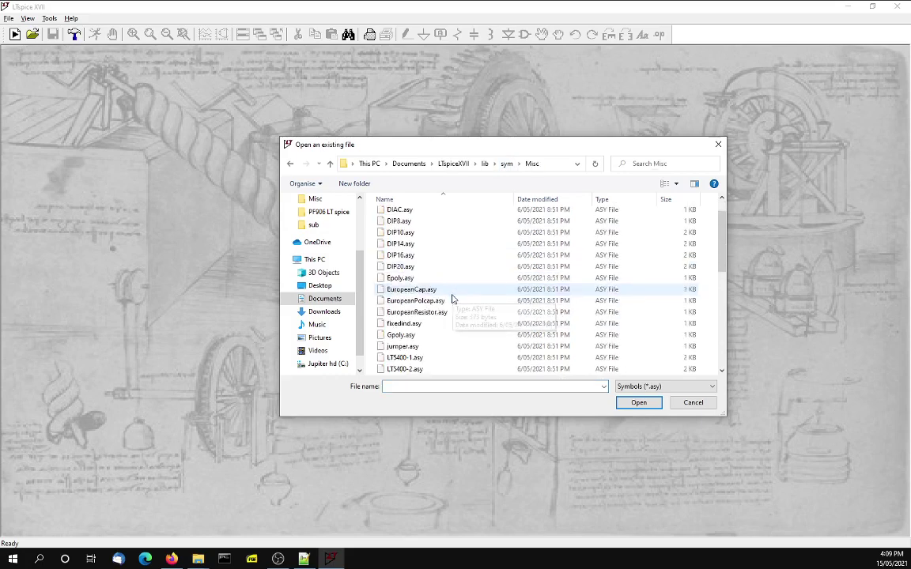
{"action": "scroll", "coordinate": [453, 299], "scroll_direction": "down", "scroll_amount": 4}
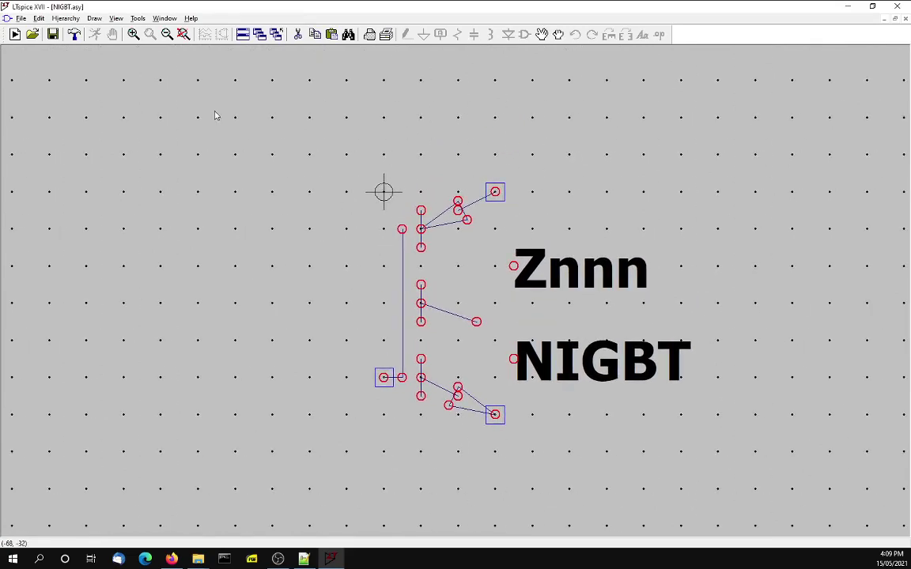
Step: Open the symbol's Edit Attributes dialog and widen it to read the values
{"action": "left_click", "coordinate": [38, 18]}
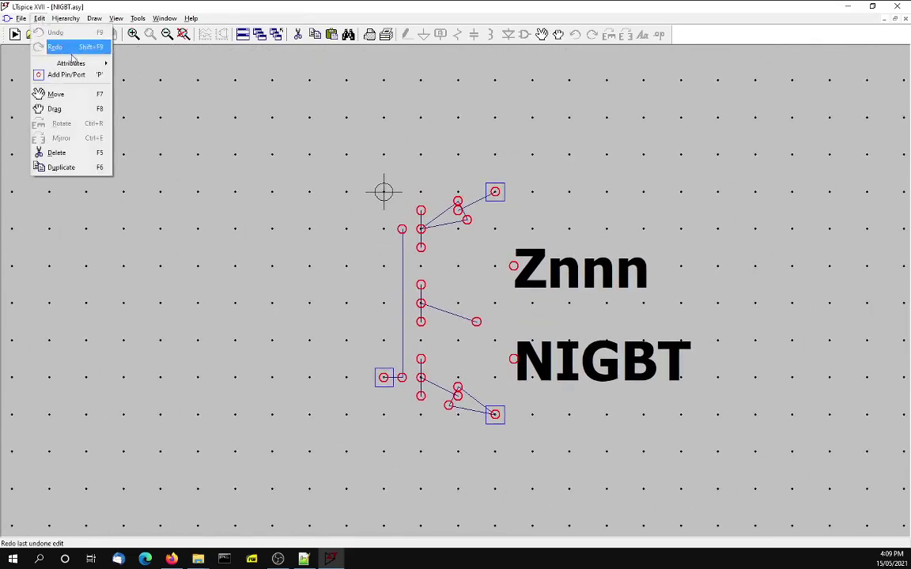
{"action": "mouse_move", "coordinate": [71, 63]}
{"action": "left_click", "coordinate": [147, 67]}
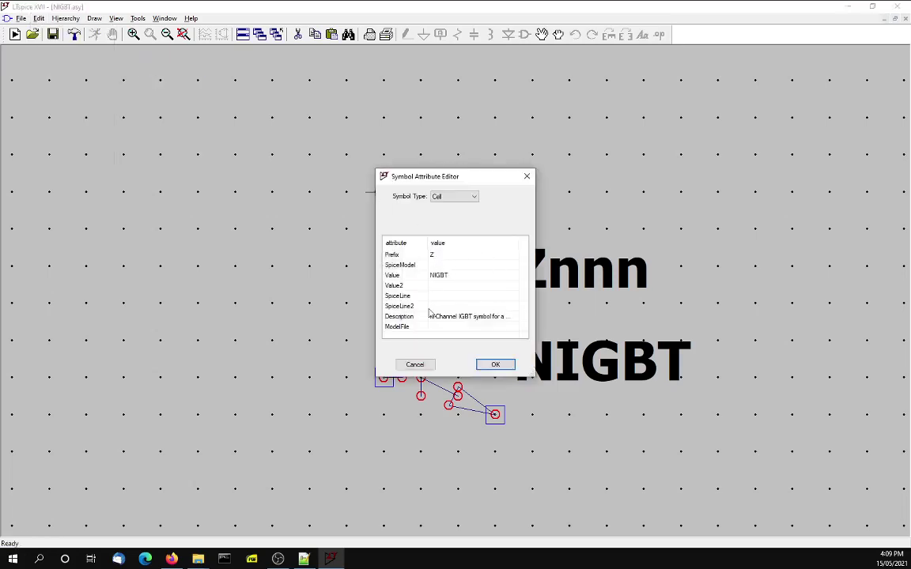
{"action": "left_click_drag", "start_coordinate": [534, 255], "coordinate": [775, 255]}
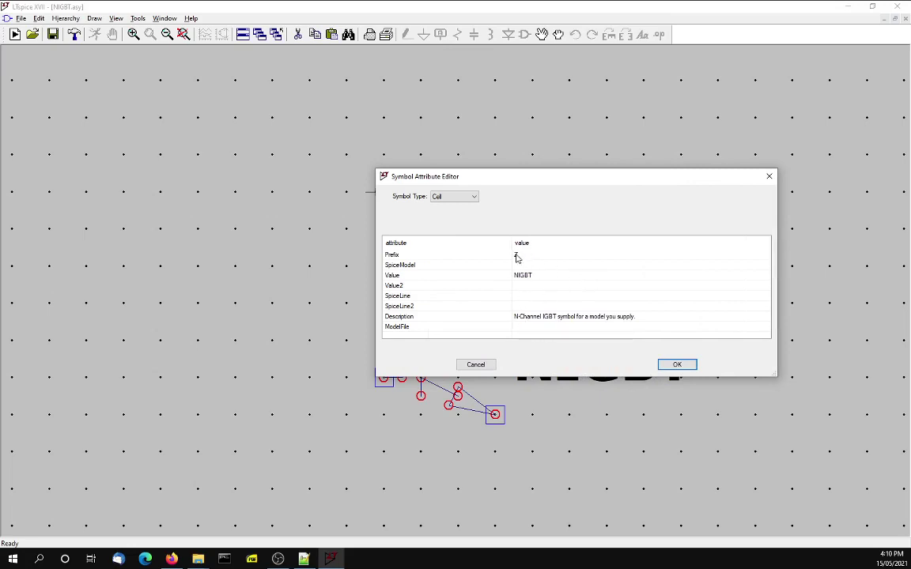
Step: Set Prefix to X and delete NIGBT from the Value field
{"action": "left_click", "coordinate": [516, 257]}
{"action": "left_click", "coordinate": [518, 255]}
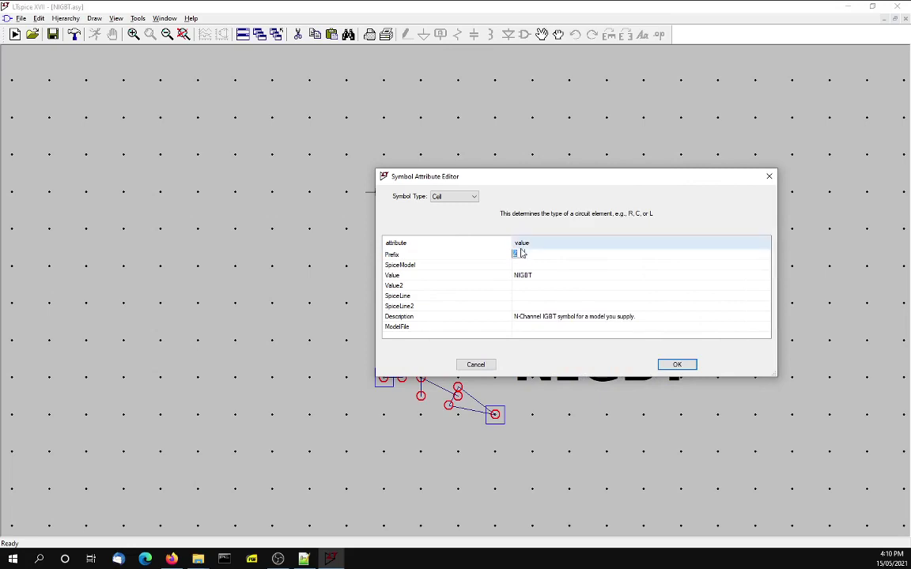
{"action": "type", "text": "X"}
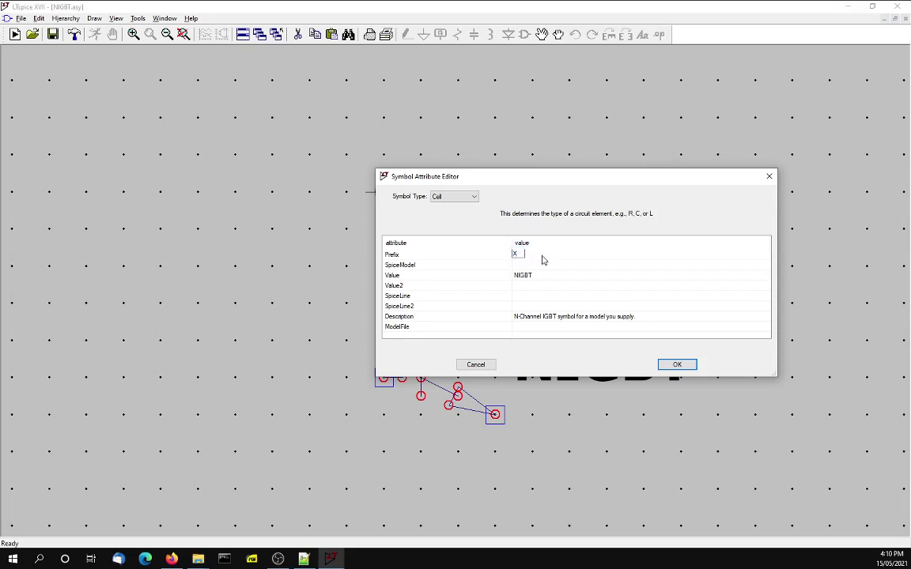
{"action": "left_click", "coordinate": [532, 277]}
{"action": "left_click", "coordinate": [526, 276]}
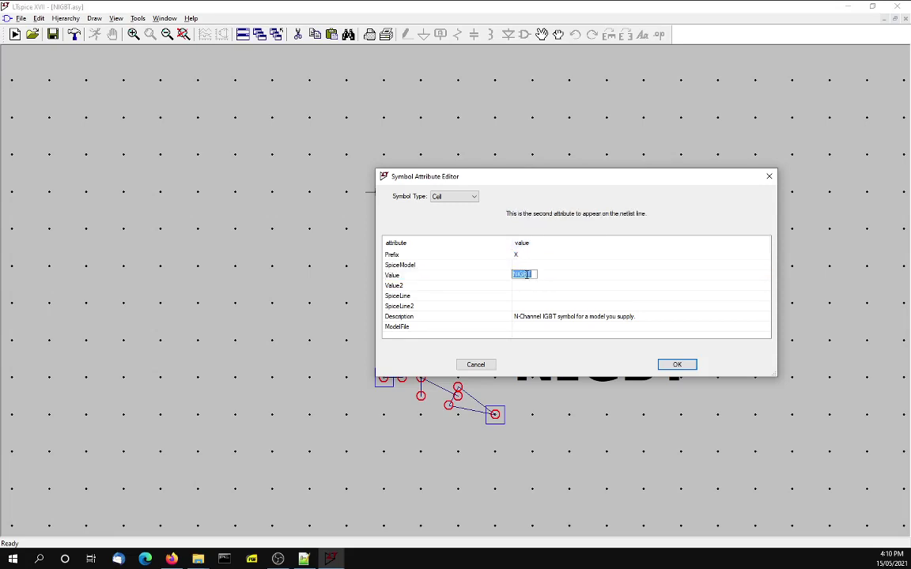
{"action": "key", "text": "BackSpace"}
Step: Copy FGW50N65WD from Notepad++ and paste it as both Value and Value2
{"action": "key", "text": "alt+Tab"}
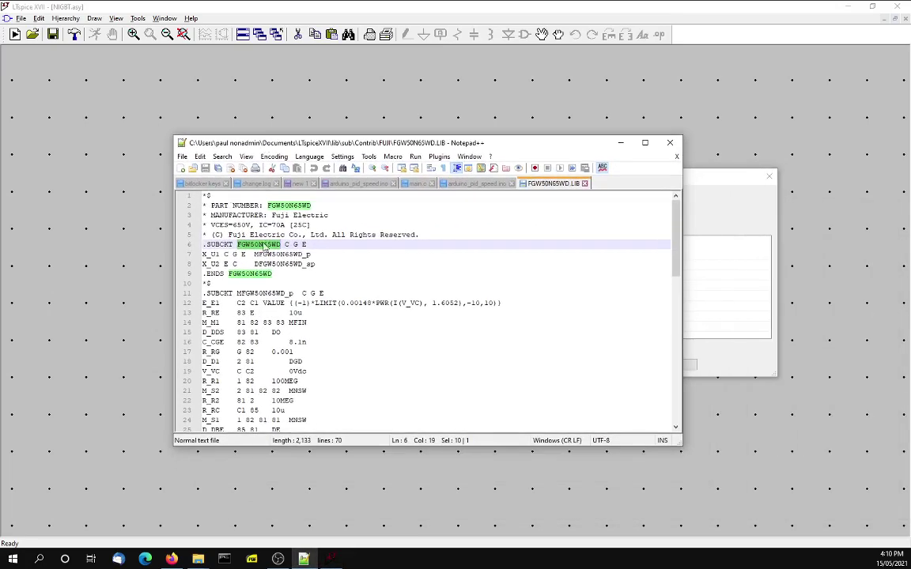
{"action": "right_click", "coordinate": [264, 246]}
{"action": "left_click", "coordinate": [261, 236]}
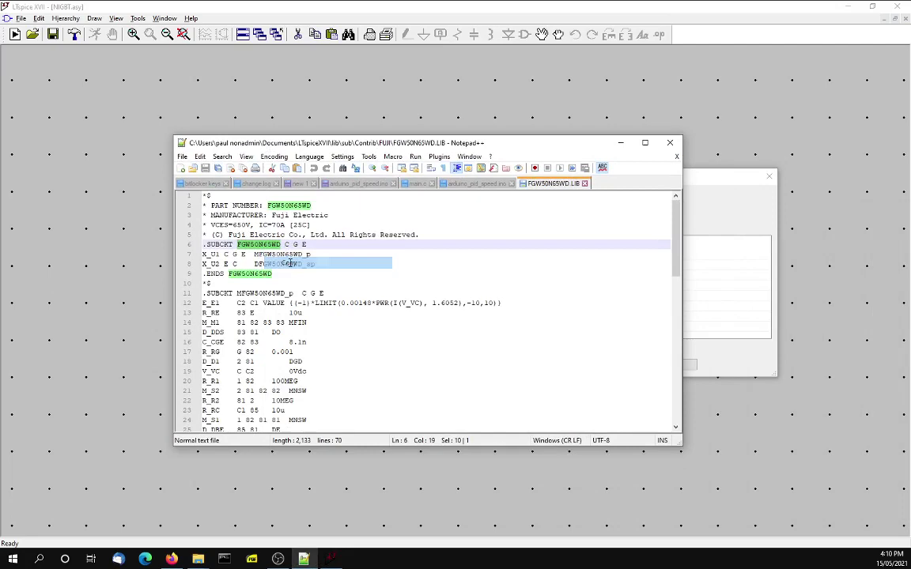
{"action": "key", "text": "alt+Tab"}
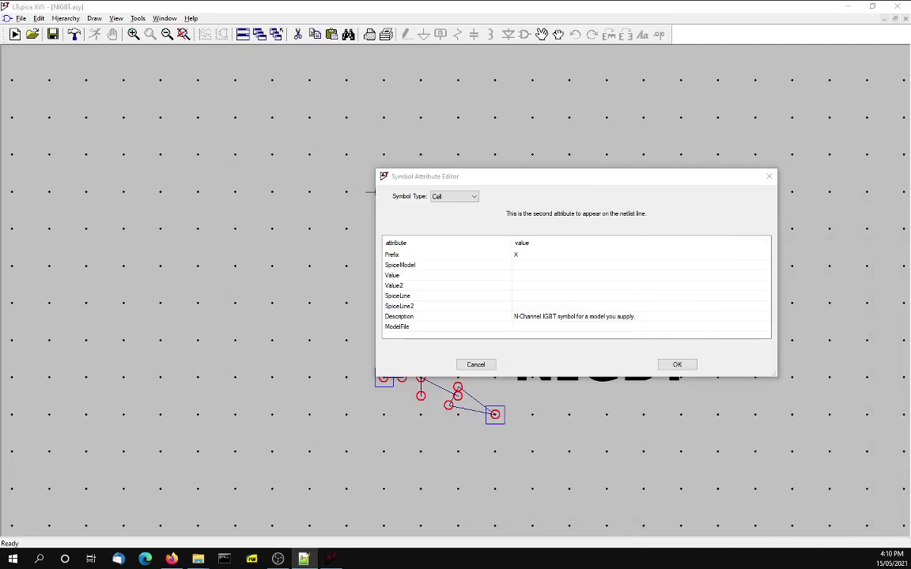
{"action": "left_click", "coordinate": [521, 276]}
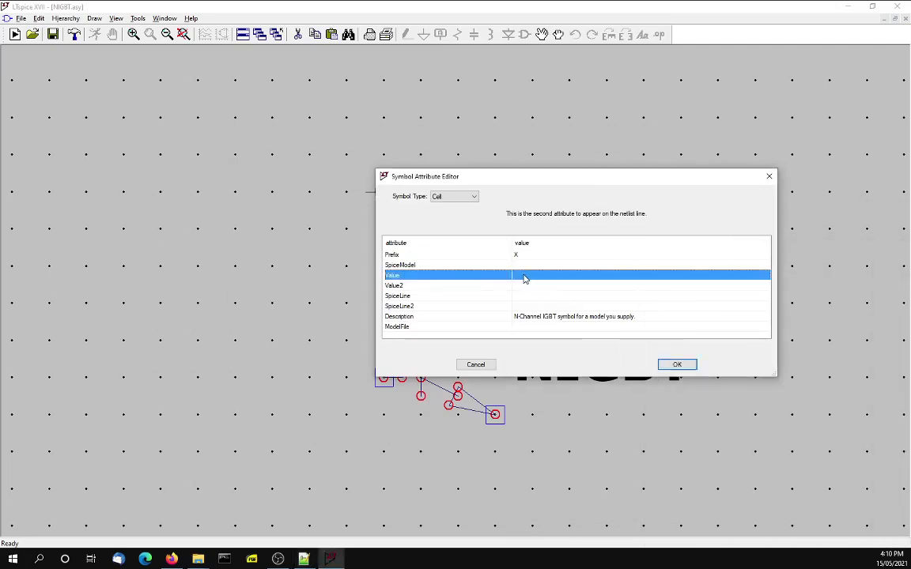
{"action": "left_click", "coordinate": [524, 276]}
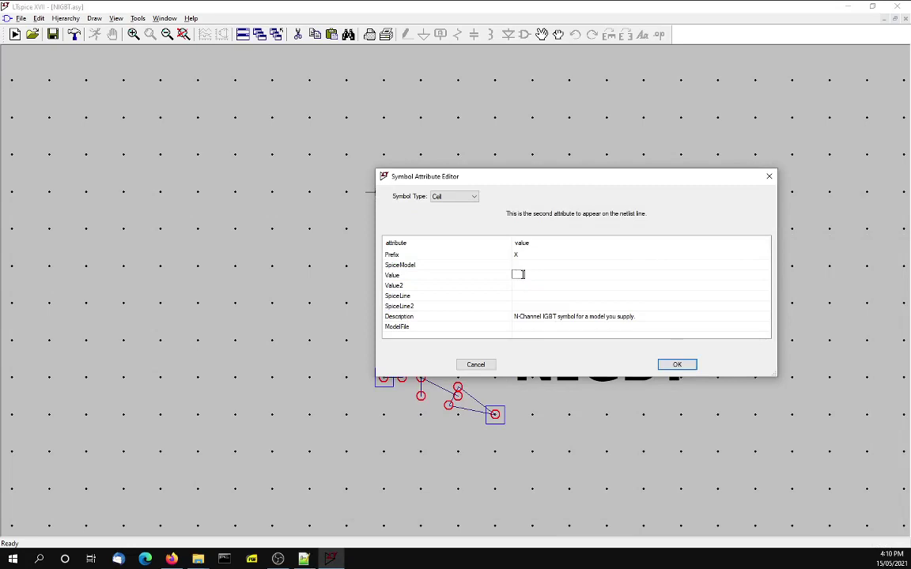
{"action": "key", "text": "ctrl+v"}
{"action": "left_click", "coordinate": [523, 286]}
{"action": "left_click", "coordinate": [522, 285]}
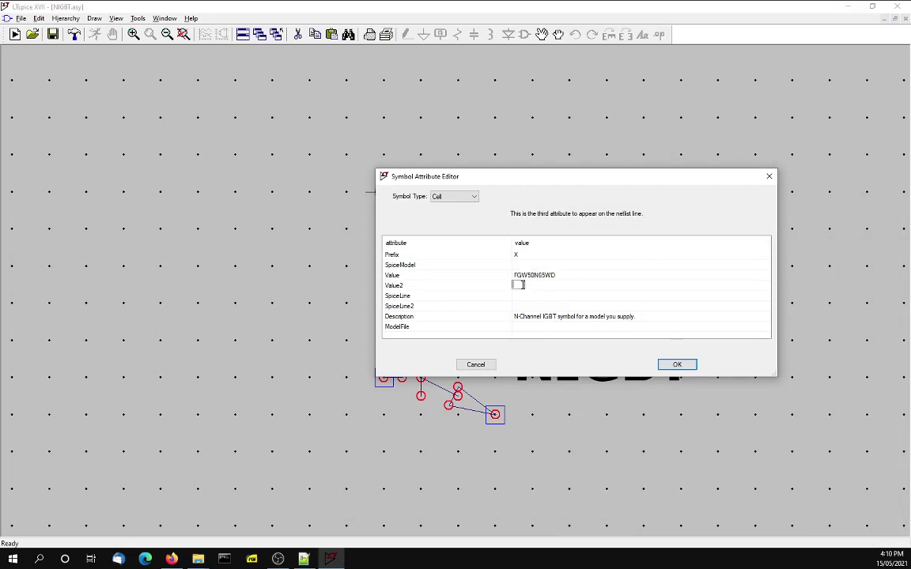
{"action": "key", "text": "ctrl+v"}
Step: Set the Description to FUJI Models and begin editing the SpiceModel value
{"action": "left_click", "coordinate": [545, 316]}
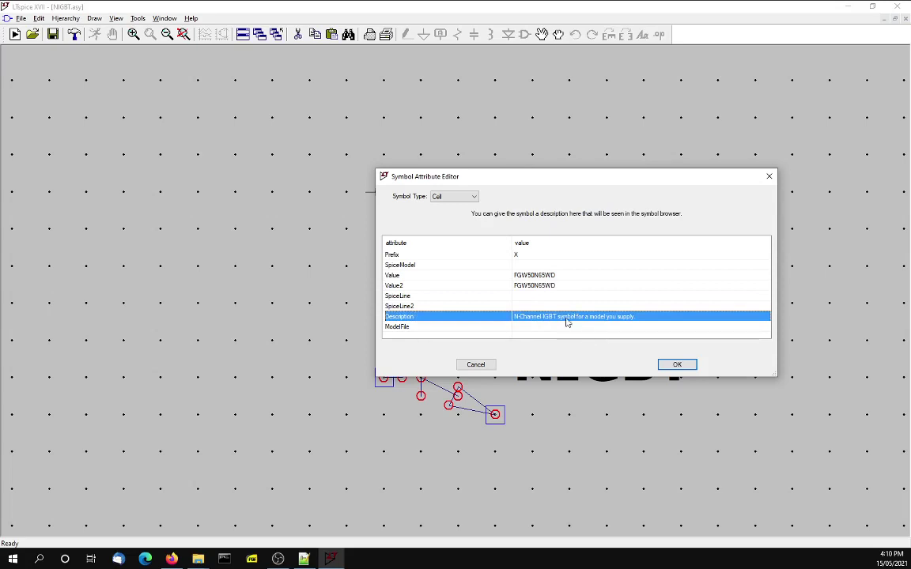
{"action": "left_click", "coordinate": [568, 317]}
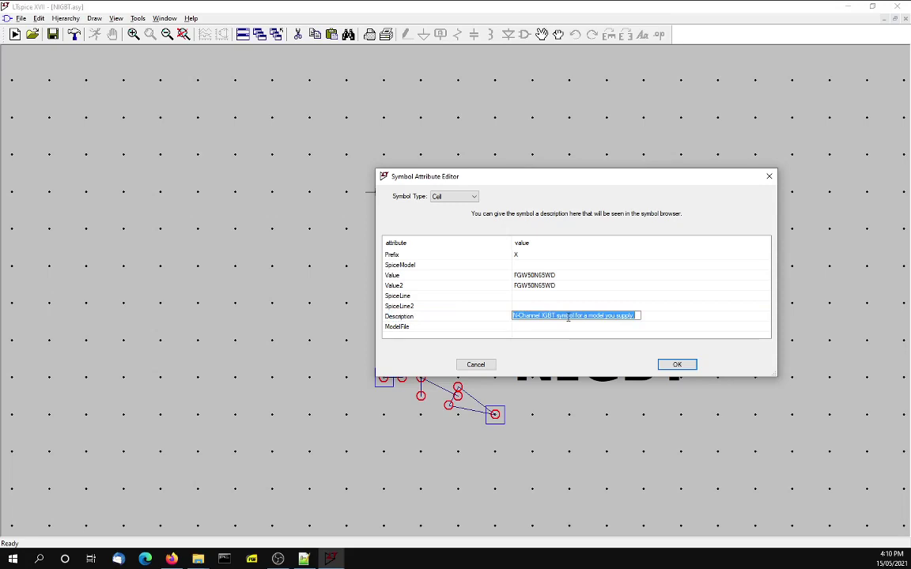
{"action": "type", "text": "FU"}
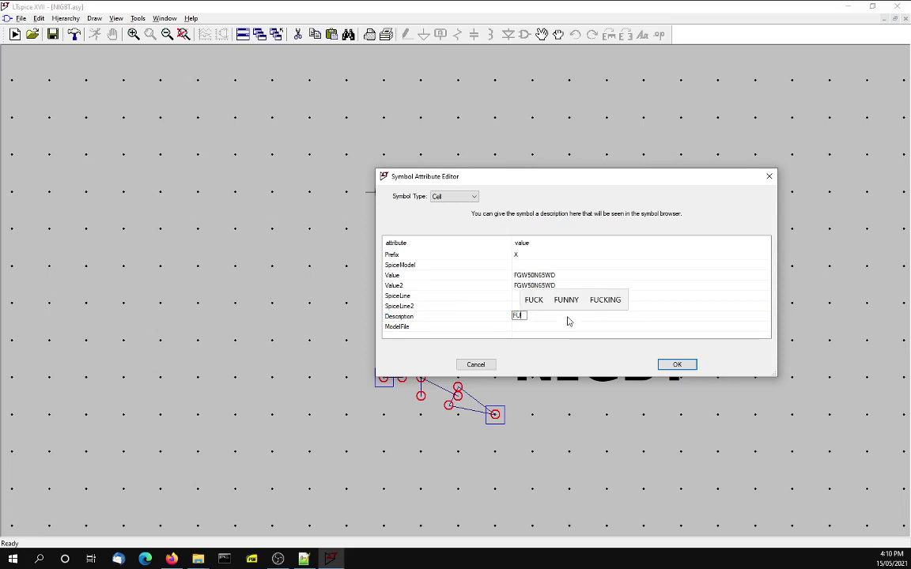
{"action": "type", "text": "JI Models"}
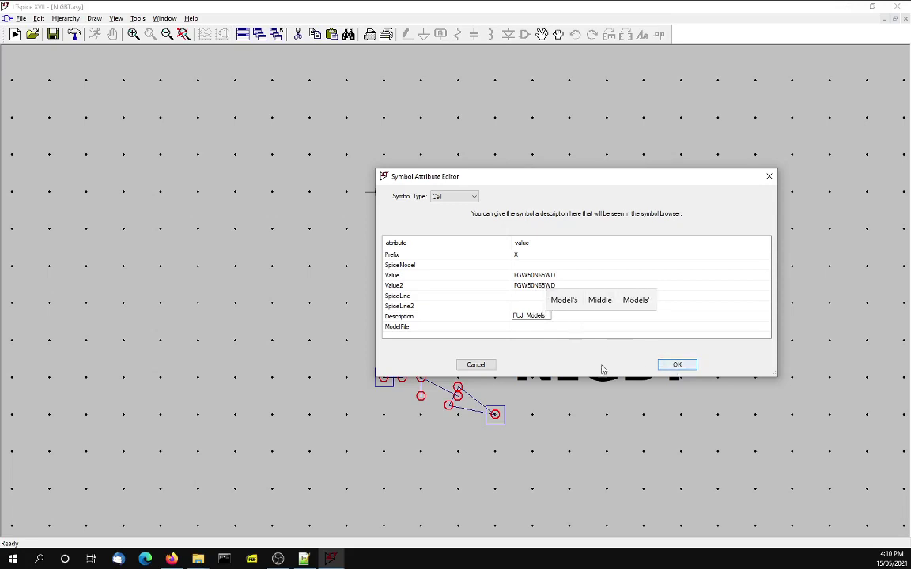
{"action": "left_click", "coordinate": [522, 308]}
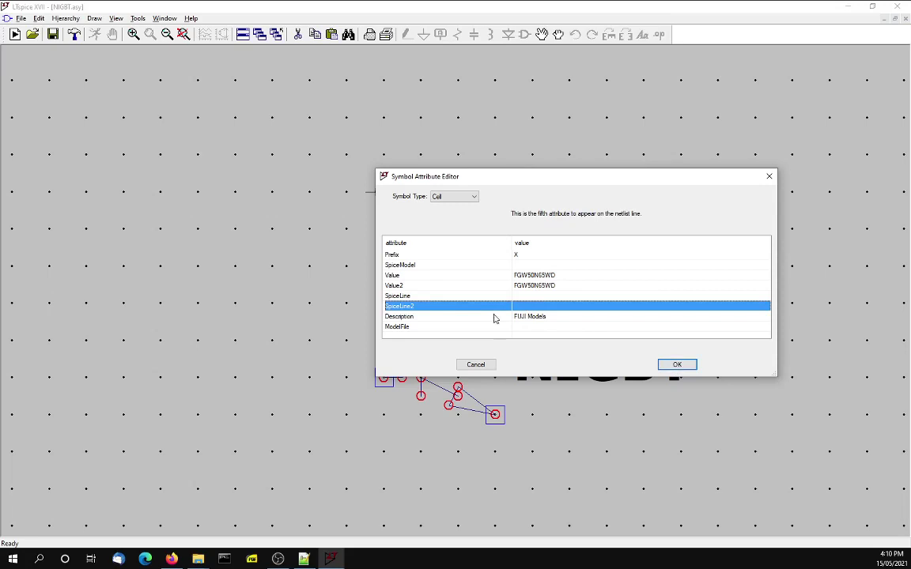
{"action": "left_click", "coordinate": [526, 266]}
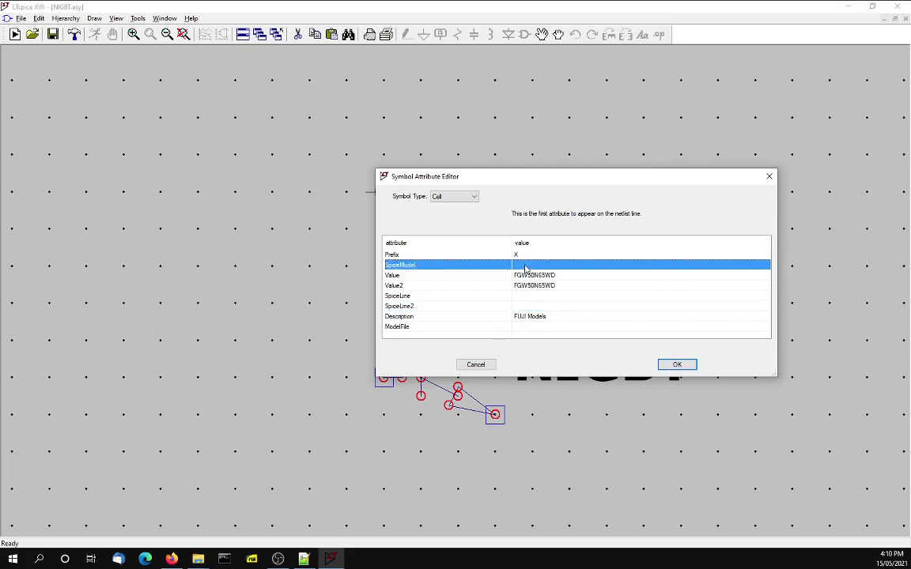
{"action": "left_click", "coordinate": [525, 265]}
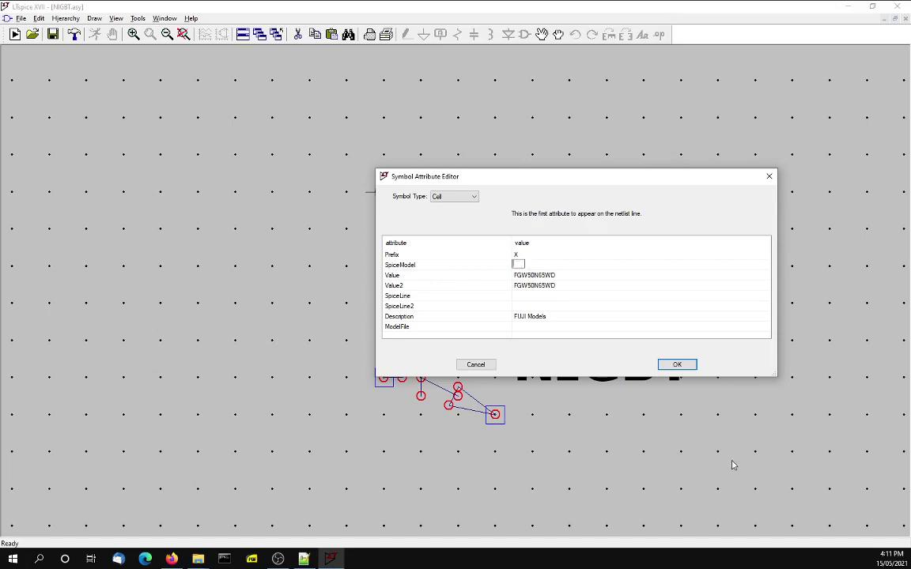
{"action": "left_click", "coordinate": [197, 560]}
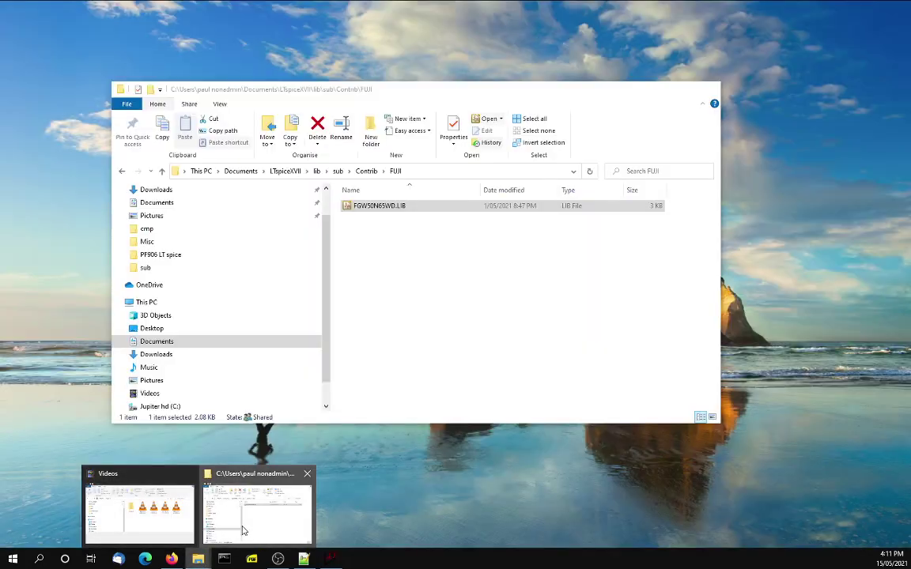
Step: Copy the FUJI folder's full path from the address bar and reopen SpiceModel for editing
{"action": "left_click", "coordinate": [252, 506]}
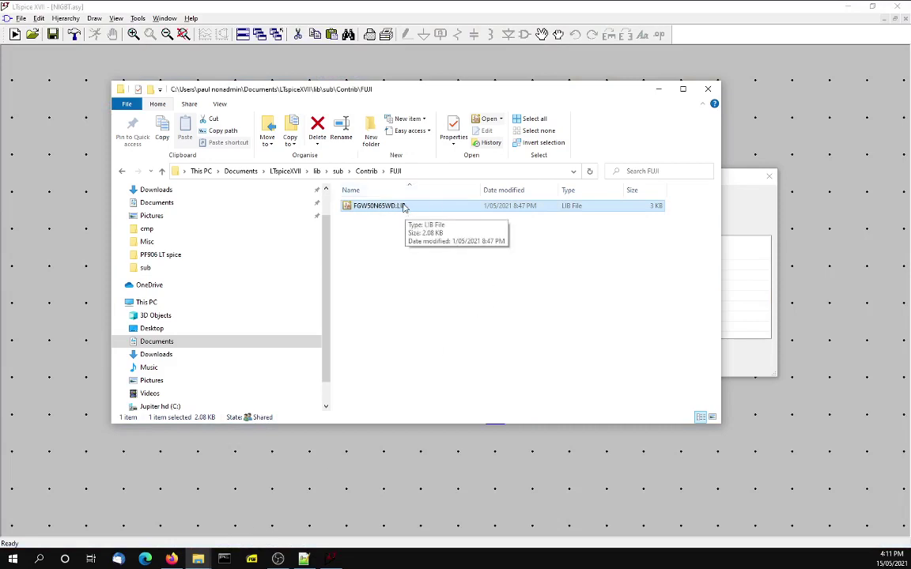
{"action": "left_click", "coordinate": [405, 172]}
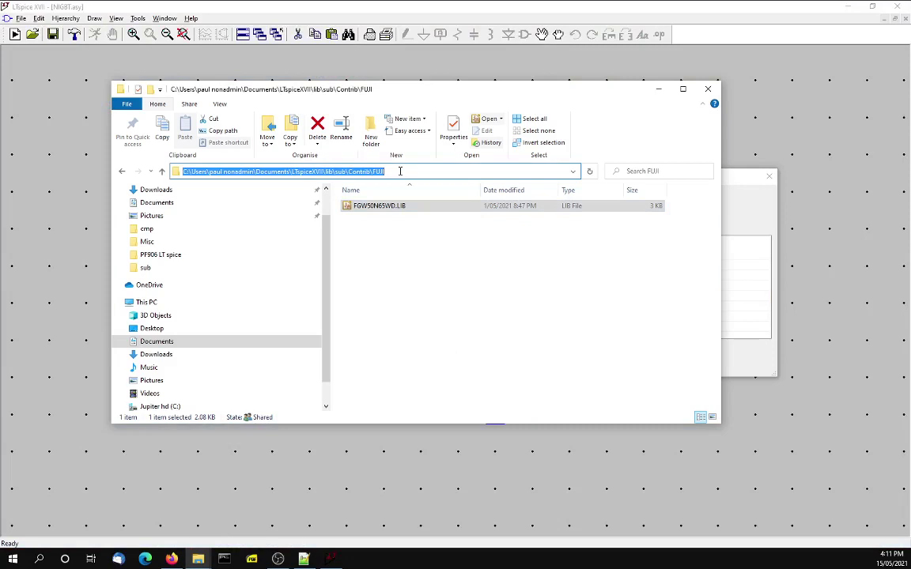
{"action": "right_click", "coordinate": [400, 171]}
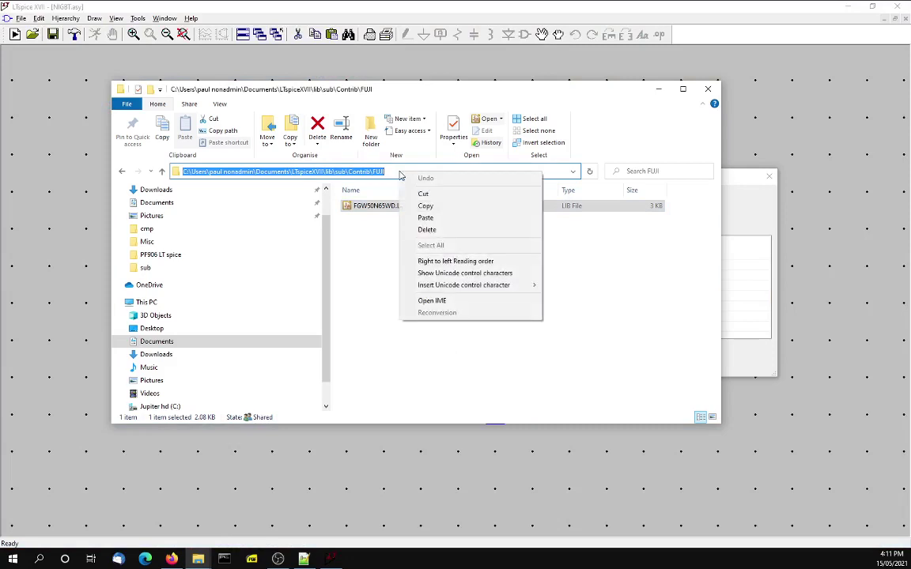
{"action": "left_click", "coordinate": [427, 206]}
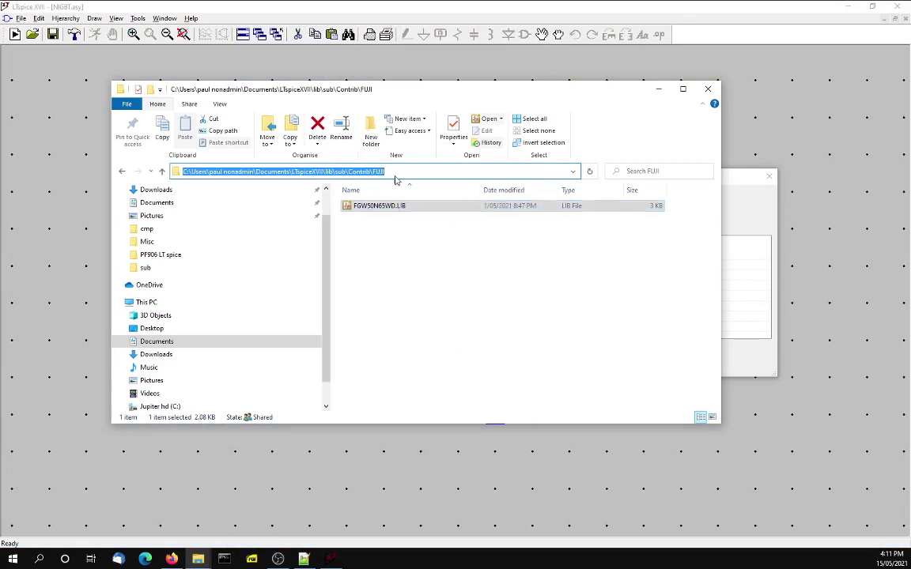
{"action": "left_click", "coordinate": [748, 219]}
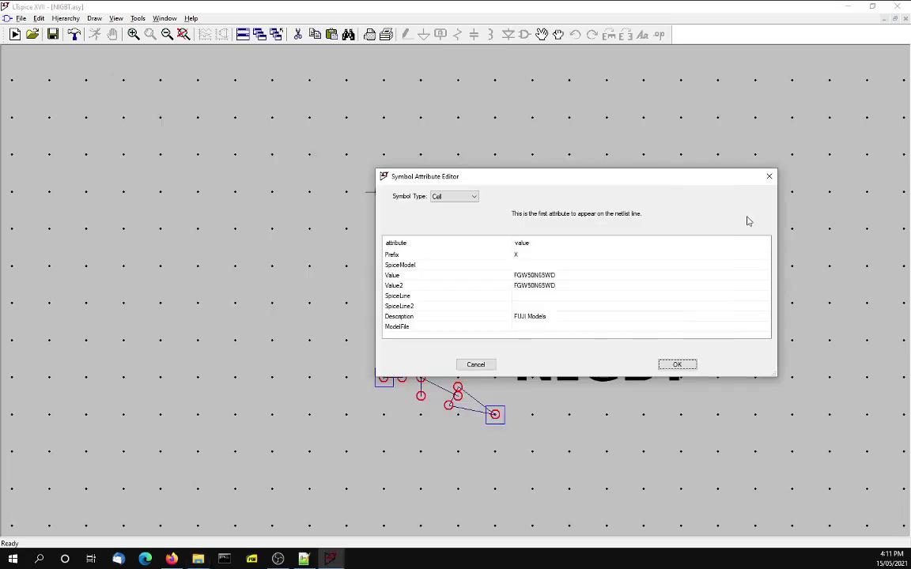
{"action": "left_click", "coordinate": [526, 267]}
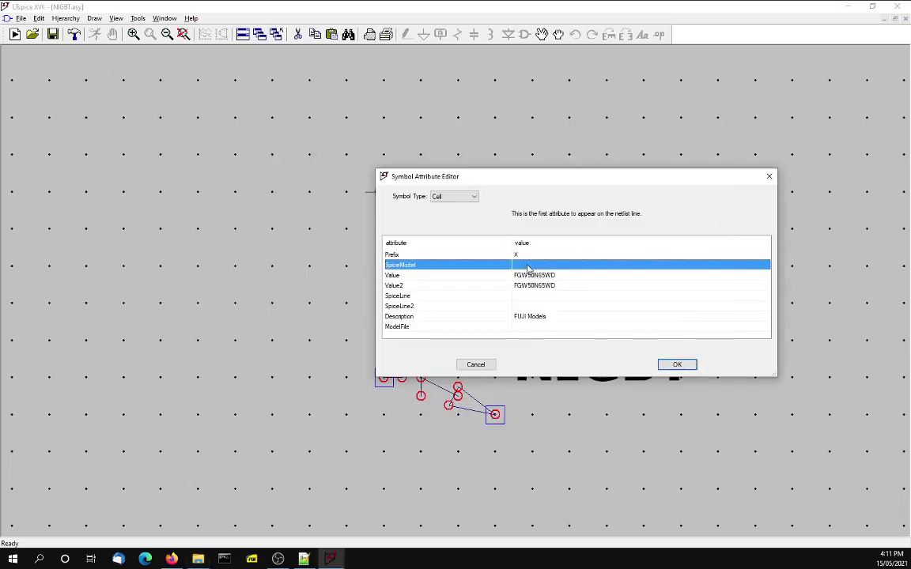
{"action": "left_click", "coordinate": [527, 267]}
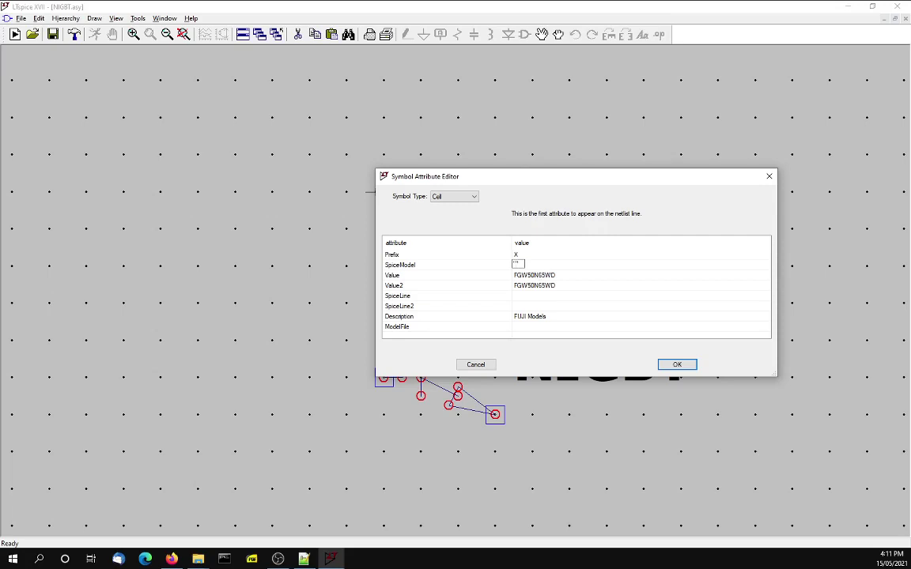
Step: Paste the FUJI folder path into SpiceModel and copy the file name FGW50N65WD.LIB
{"action": "key", "text": "ctrl+v"}
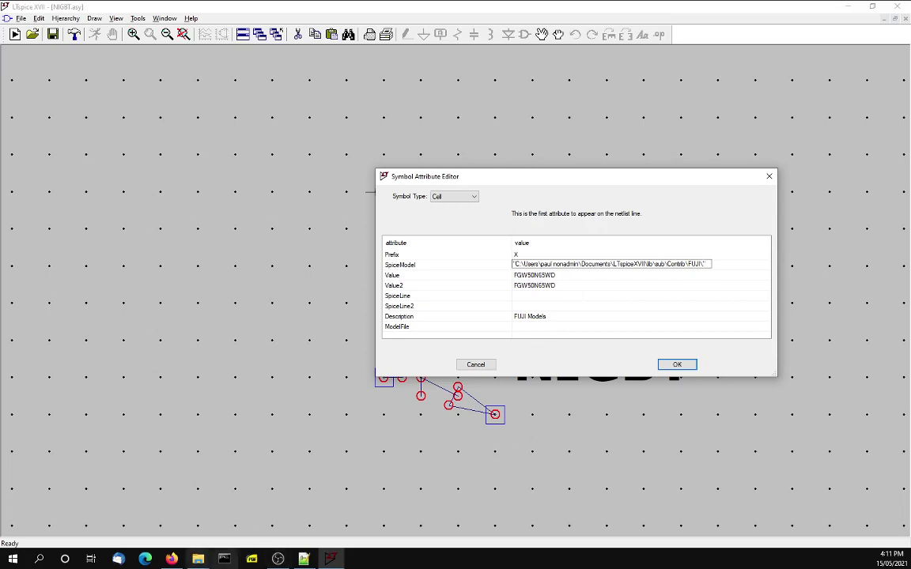
{"action": "mouse_move", "coordinate": [197, 560]}
{"action": "left_click", "coordinate": [249, 527]}
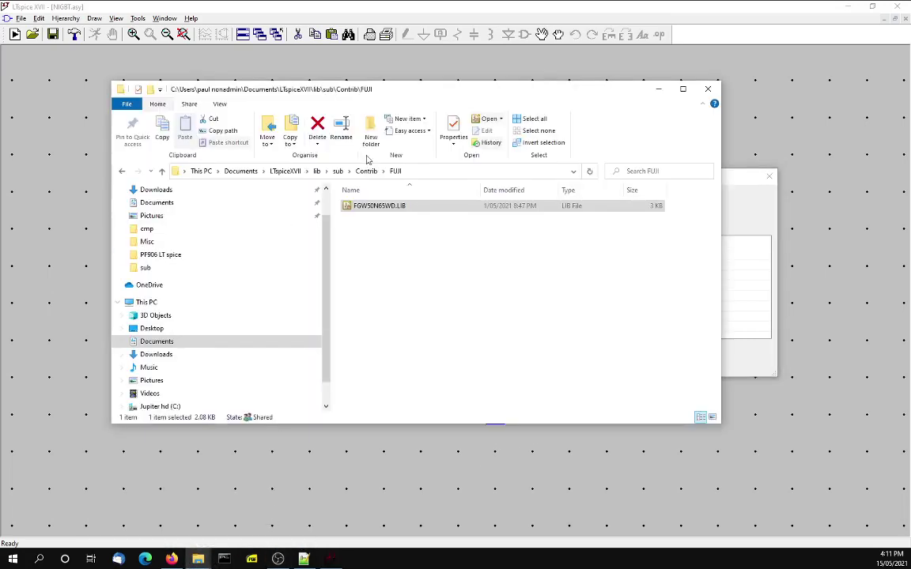
{"action": "left_click", "coordinate": [376, 207]}
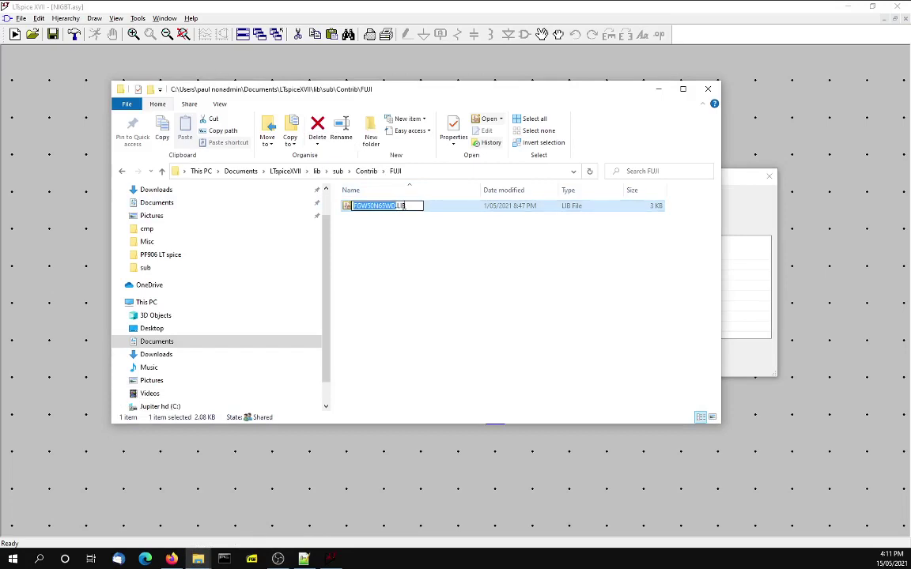
{"action": "key", "text": "ctrl+a"}
{"action": "right_click", "coordinate": [372, 207]}
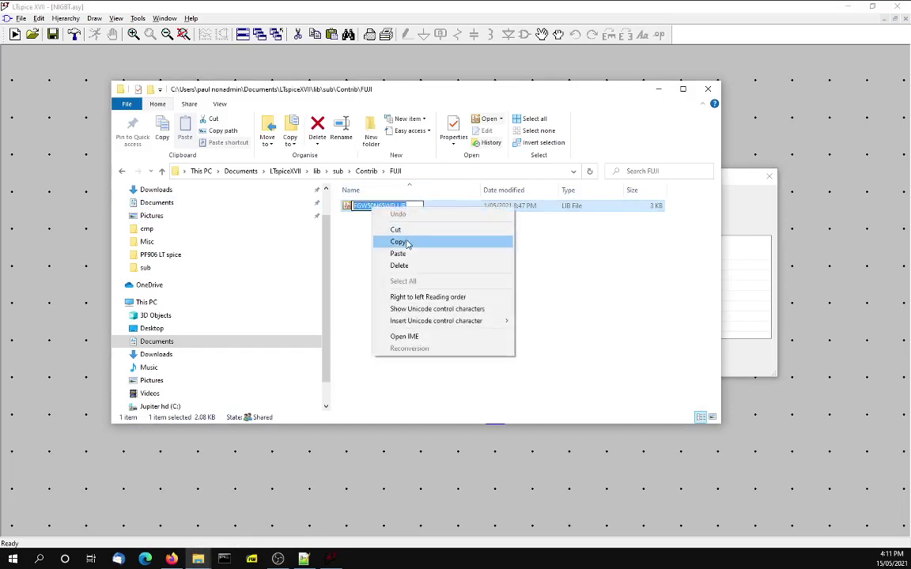
{"action": "left_click", "coordinate": [368, 217]}
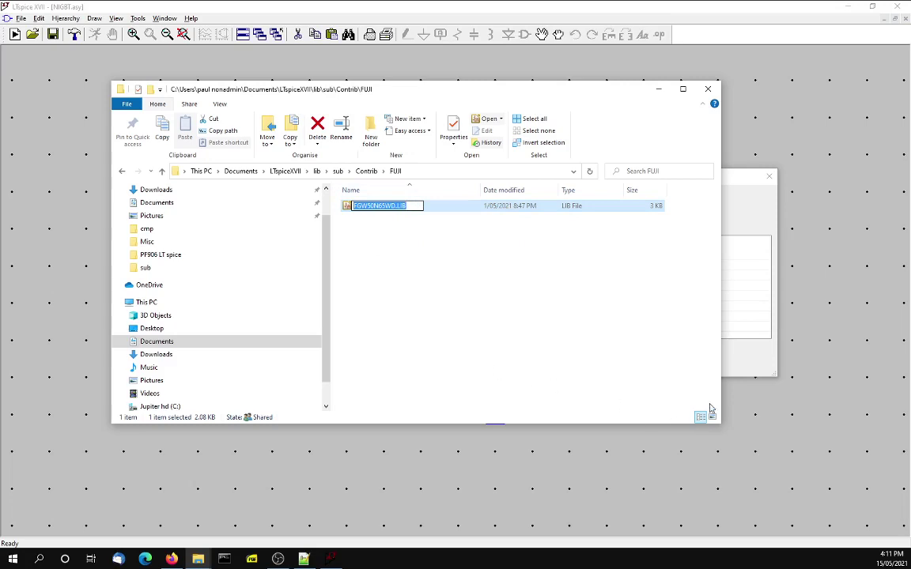
Step: Append FGW50N65WD.LIB to the end of the SpiceModel path
{"action": "left_click", "coordinate": [747, 359]}
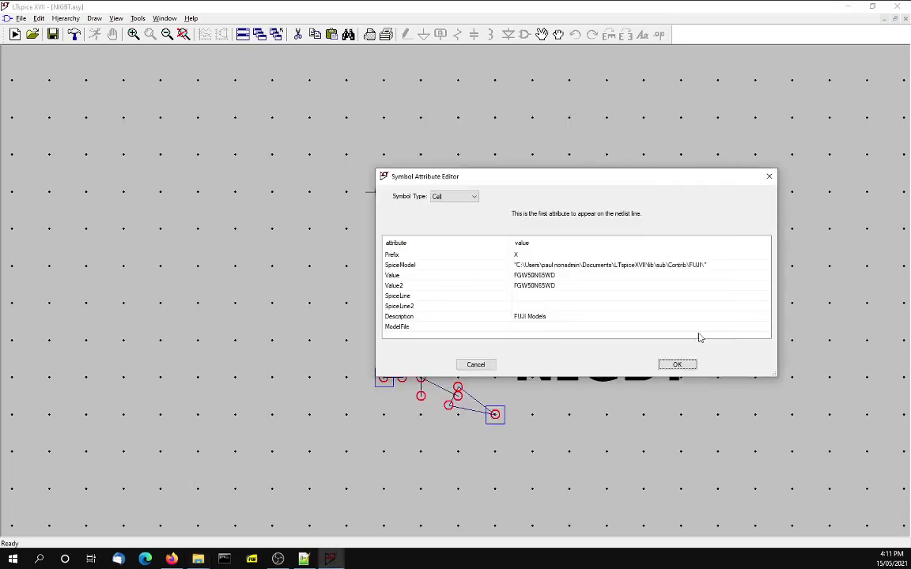
{"action": "left_click", "coordinate": [703, 267]}
{"action": "left_click", "coordinate": [704, 267]}
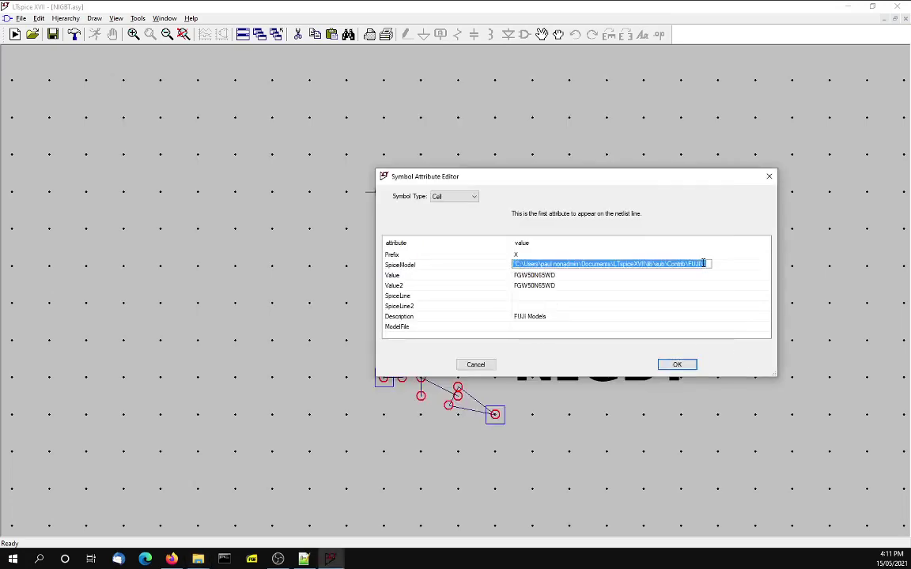
{"action": "left_click", "coordinate": [703, 263]}
{"action": "key", "text": "ctrl+v"}
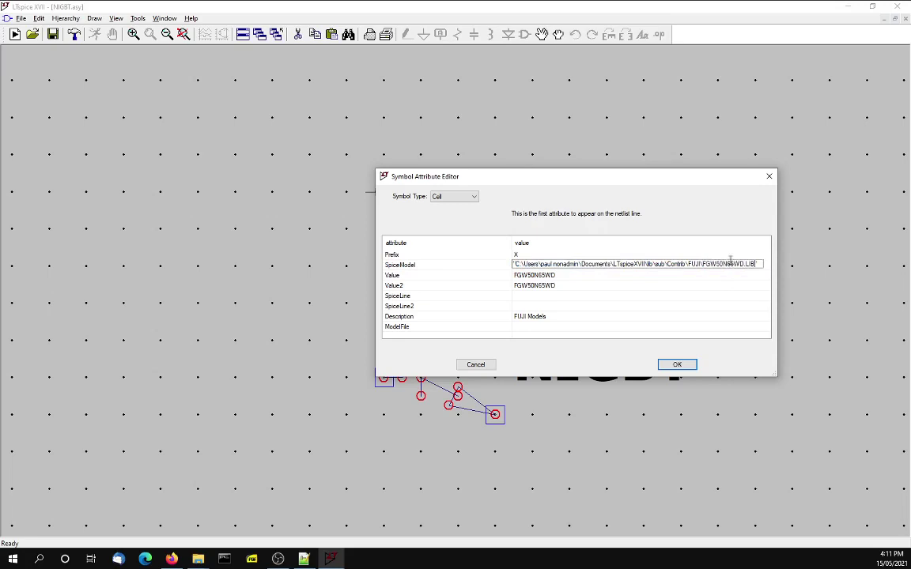
{"action": "left_click", "coordinate": [677, 364]}
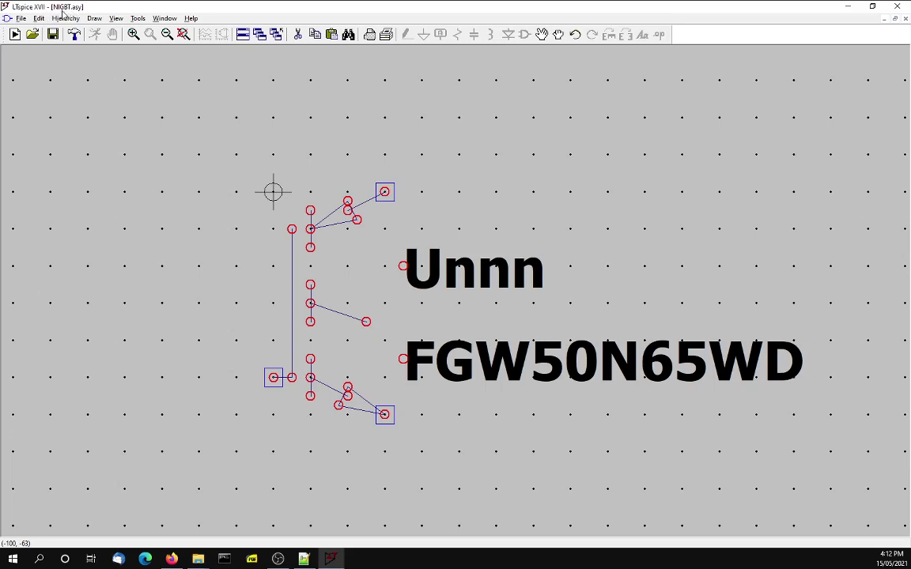
{"action": "left_click", "coordinate": [14, 34]}
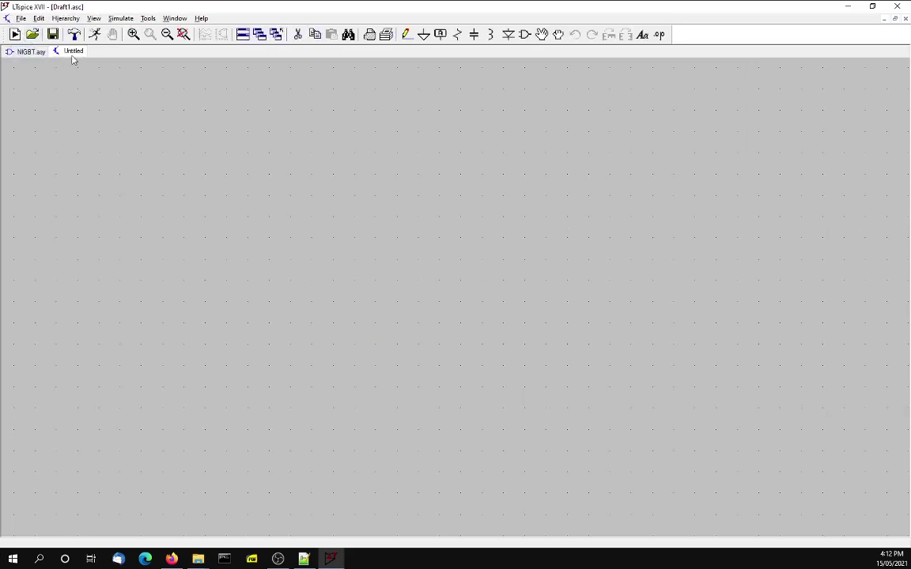
{"action": "left_click", "coordinate": [25, 52]}
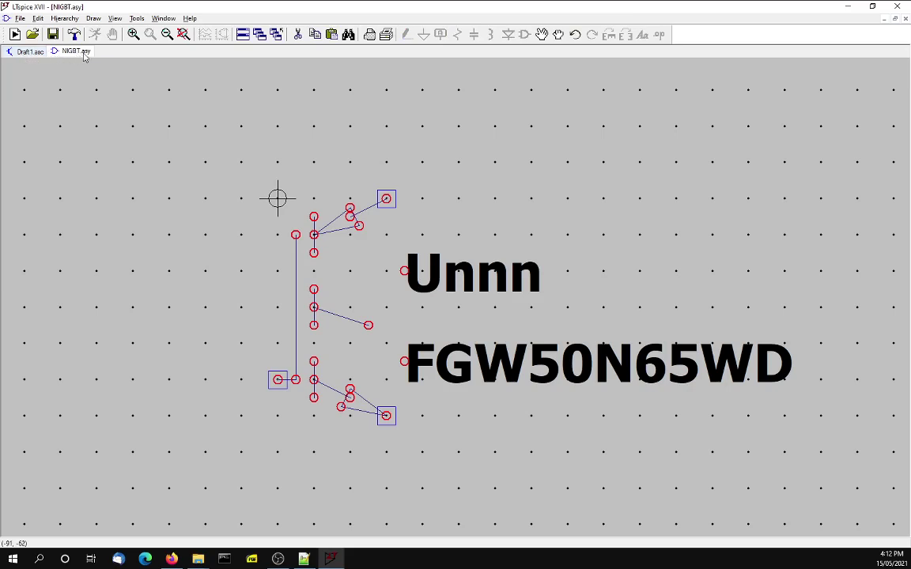
Step: Save the edited symbol into lib\sym\IGBT, renaming NIGBT.asy to FGW50N65WD.asy
{"action": "left_click", "coordinate": [21, 20]}
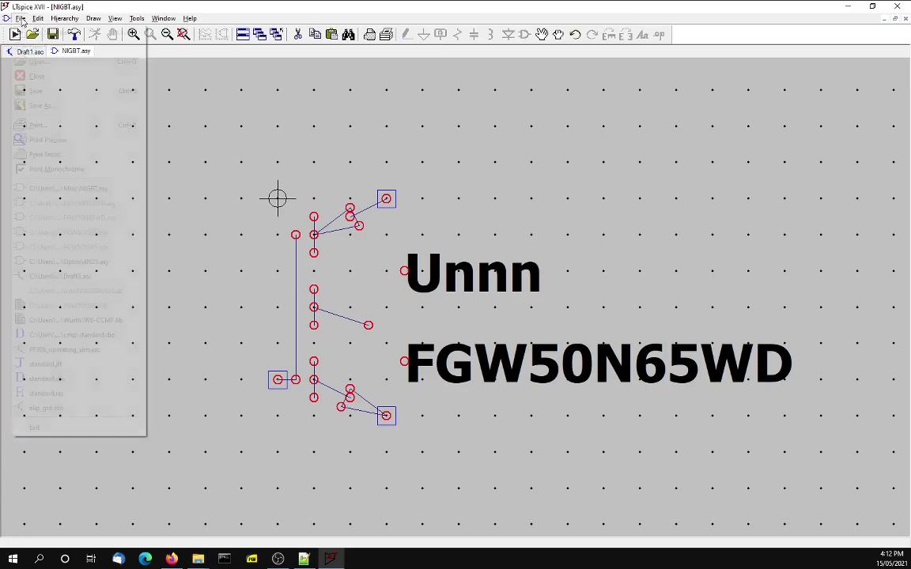
{"action": "left_click", "coordinate": [47, 106]}
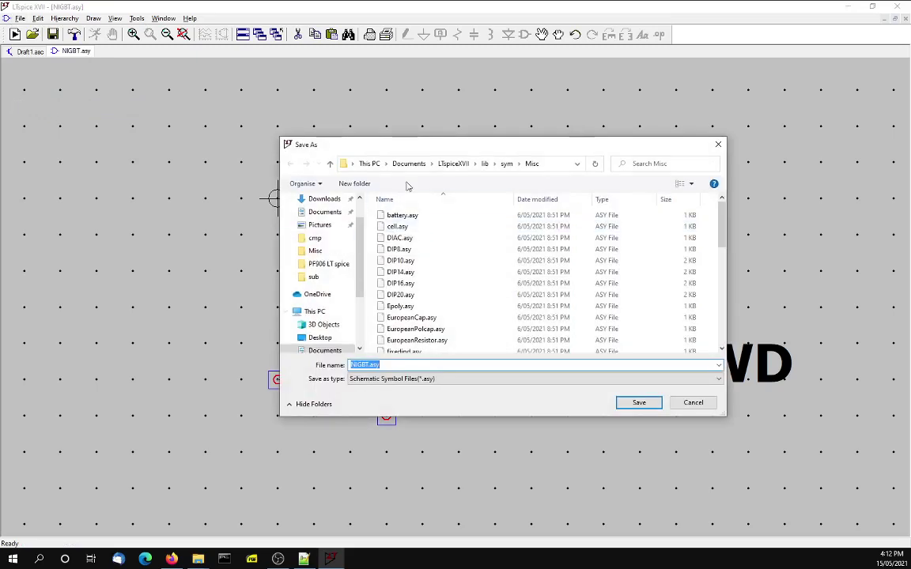
{"action": "left_click", "coordinate": [506, 163]}
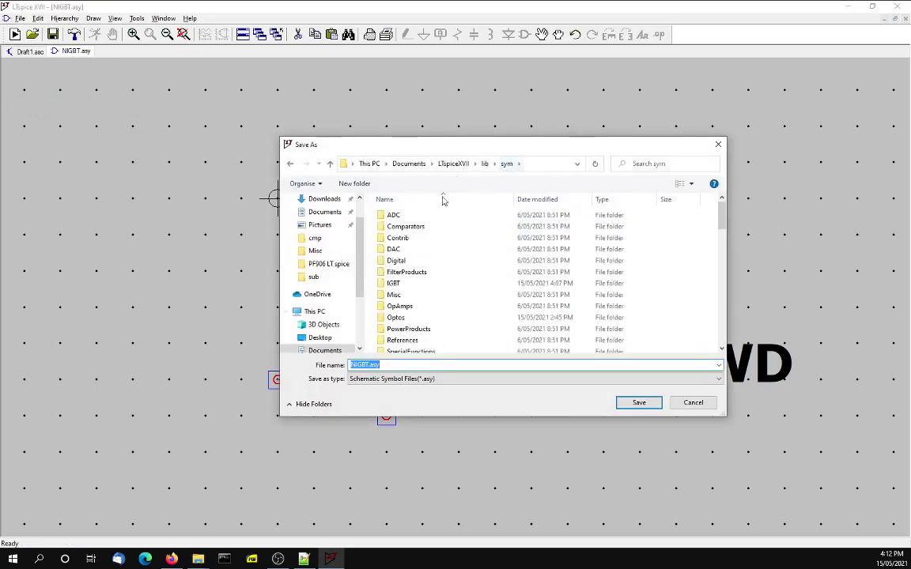
{"action": "double_click", "coordinate": [395, 282]}
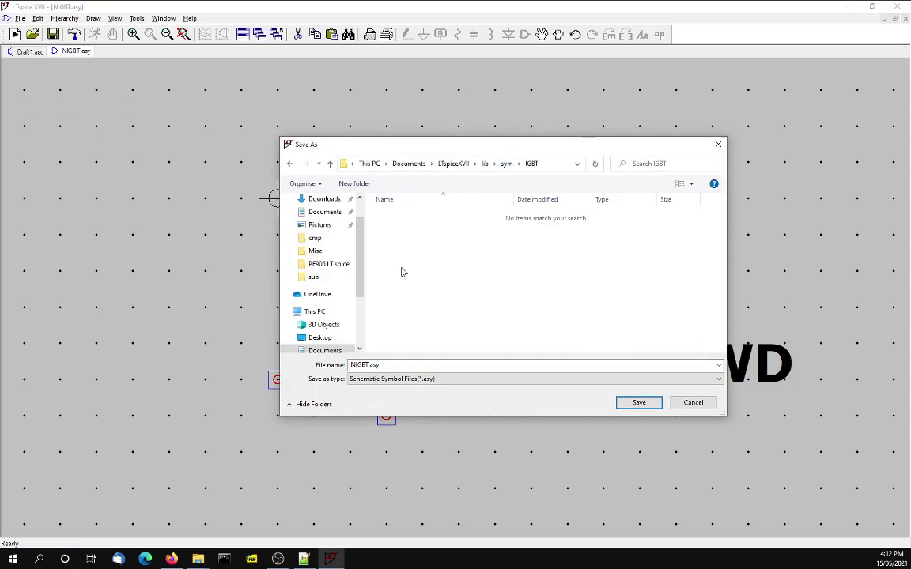
{"action": "left_click_drag", "start_coordinate": [382, 364], "coordinate": [331, 368]}
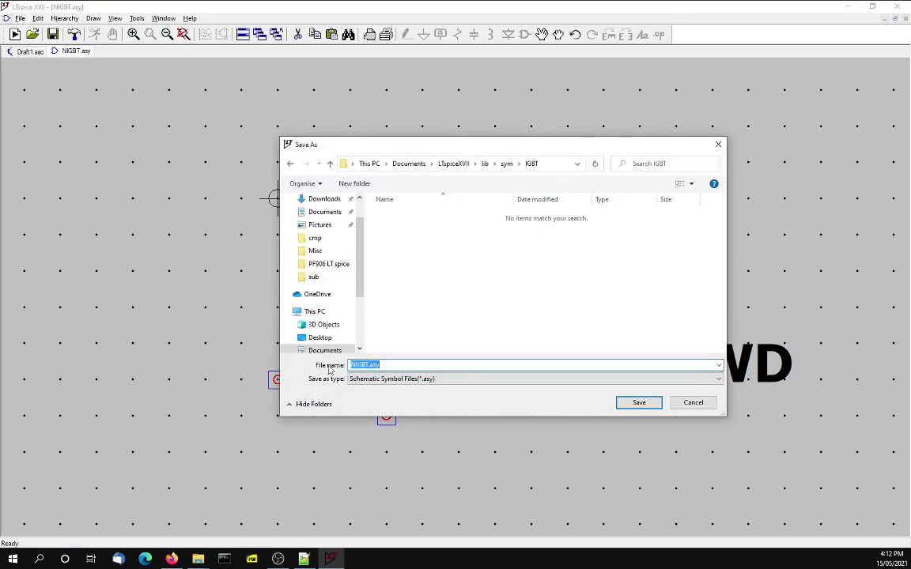
{"action": "left_click", "coordinate": [362, 365]}
{"action": "left_click_drag", "start_coordinate": [366, 365], "coordinate": [335, 370]}
{"action": "key", "text": "ctrl+v"}
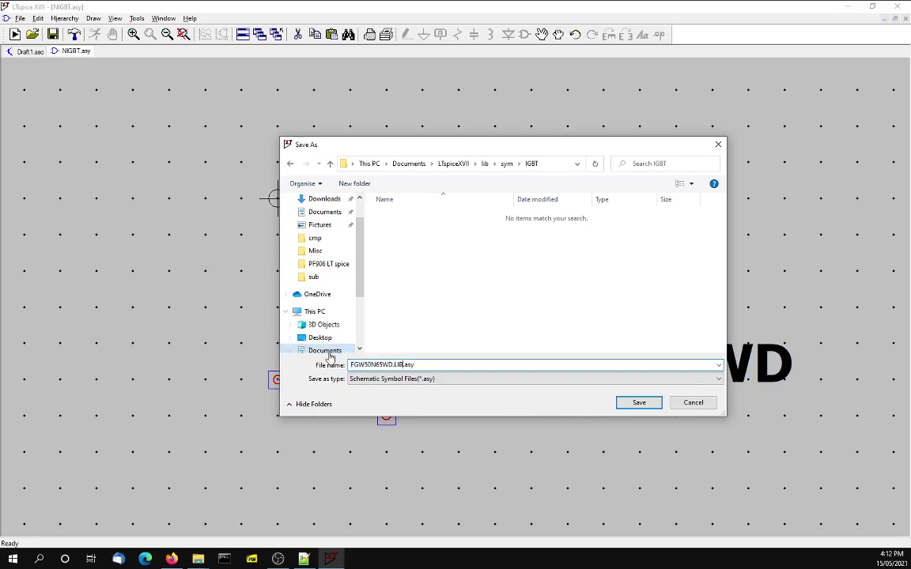
{"action": "key", "text": "BackSpace"}
{"action": "key", "text": "BackSpace"}
{"action": "key", "text": "BackSpace"}
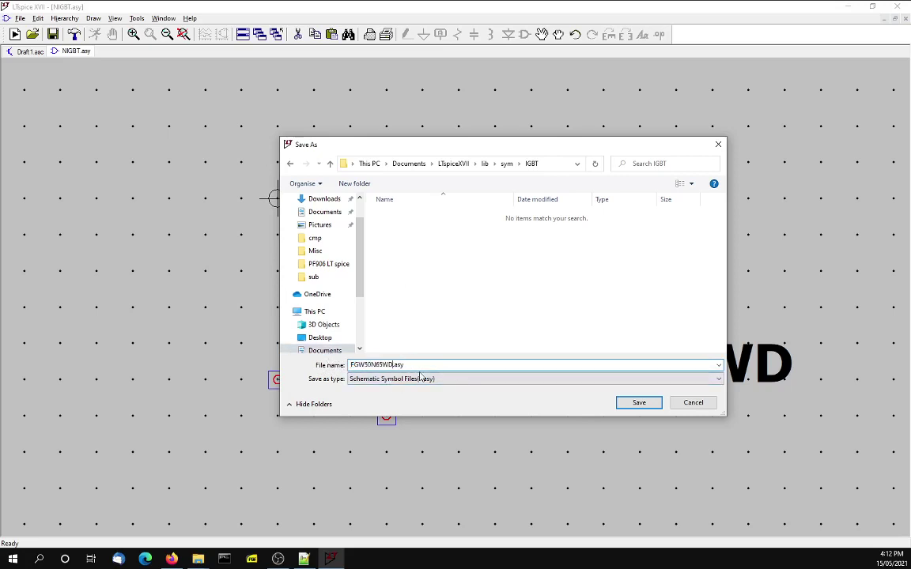
{"action": "left_click", "coordinate": [639, 404]}
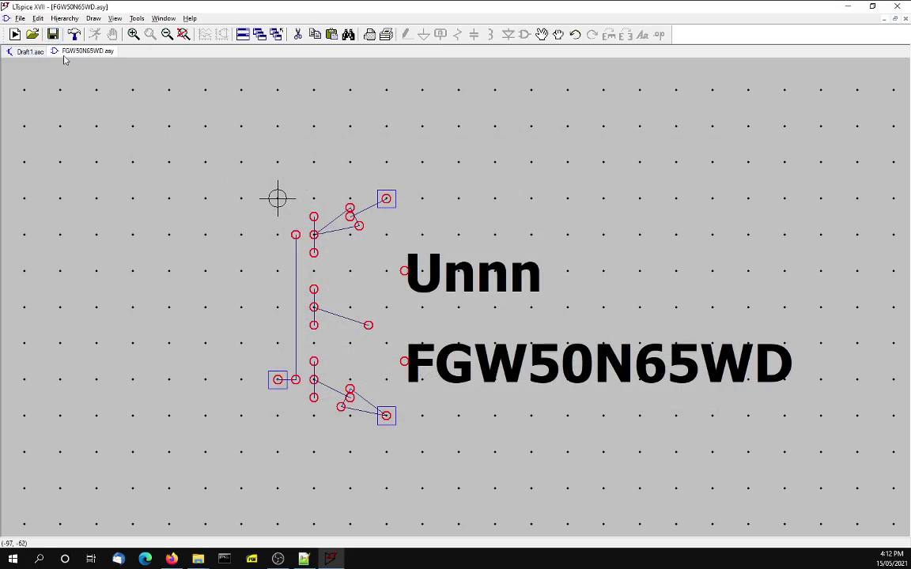
Step: On Draft1.asc, place a single FGW50N65WD component from the [IGBT] folder as U1
{"action": "left_click", "coordinate": [27, 52]}
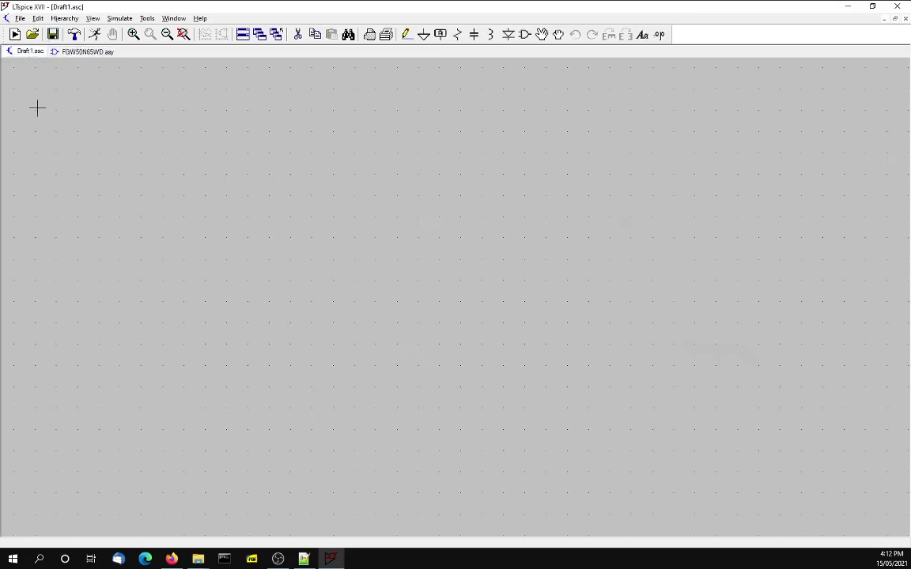
{"action": "left_click", "coordinate": [525, 35]}
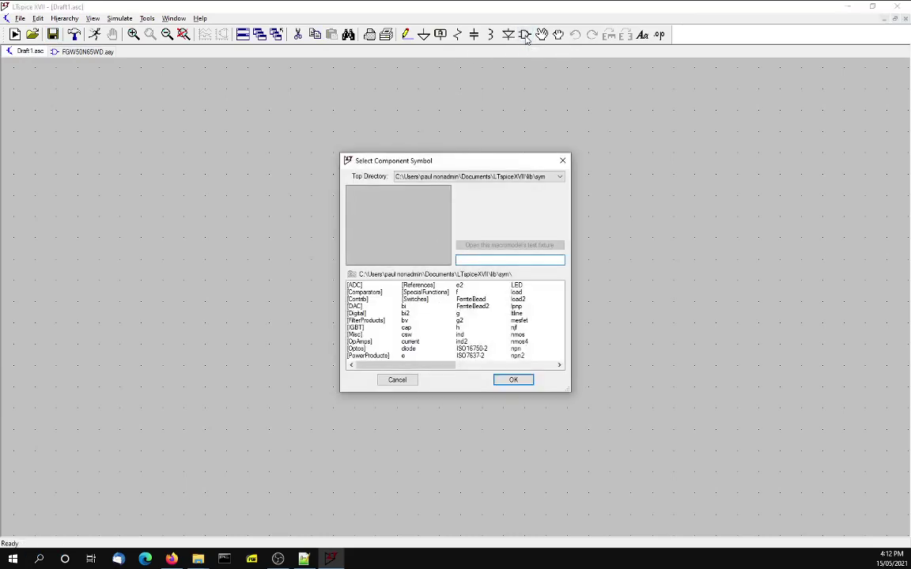
{"action": "left_click", "coordinate": [358, 328]}
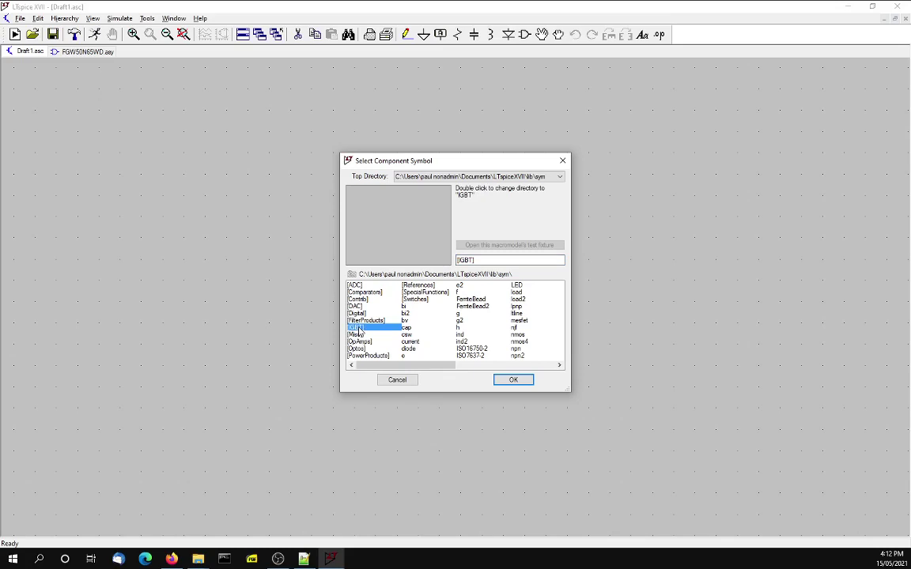
{"action": "double_click", "coordinate": [358, 328]}
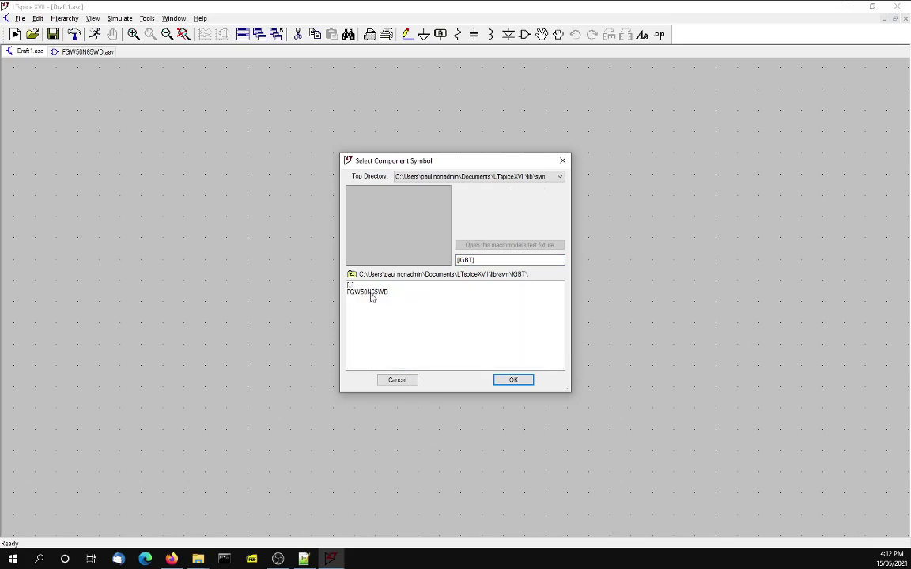
{"action": "left_click", "coordinate": [369, 292]}
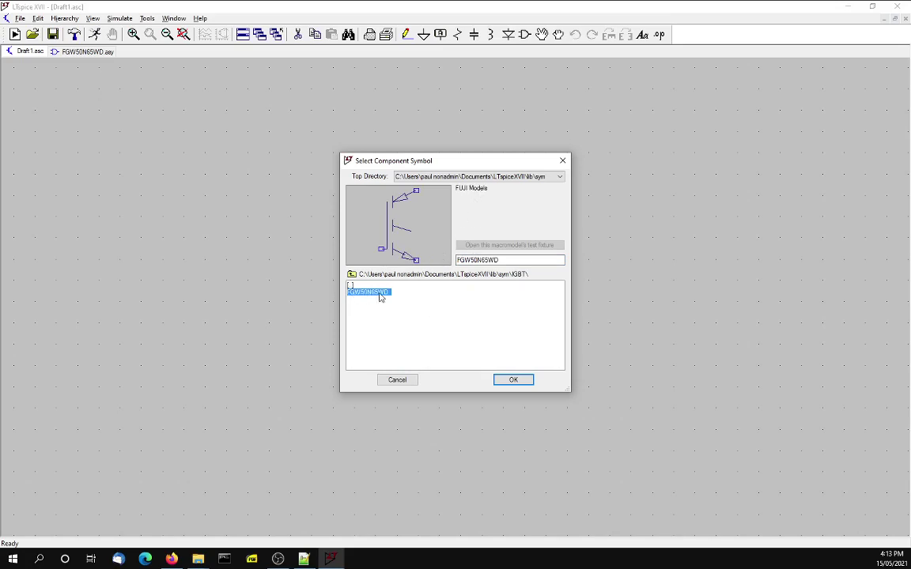
{"action": "left_click", "coordinate": [513, 380]}
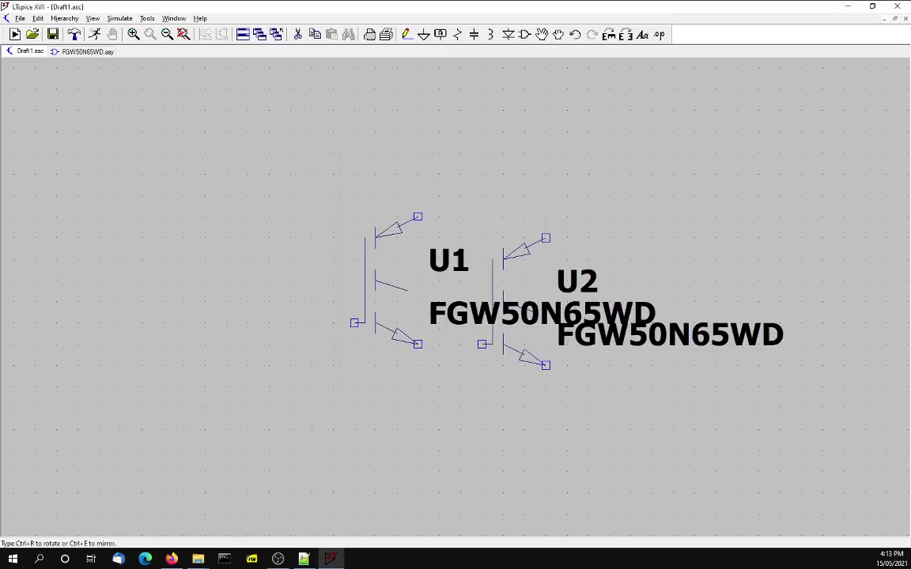
{"action": "key", "text": "Escape"}
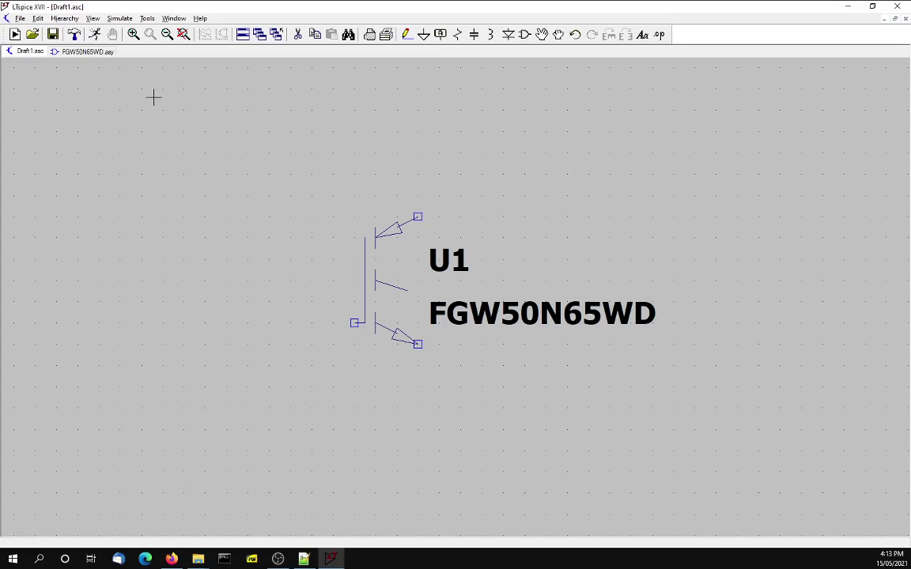
Step: Place a DC op pnt (.op) directive beside U1, run it, and close the all-zero results
{"action": "left_click", "coordinate": [93, 34]}
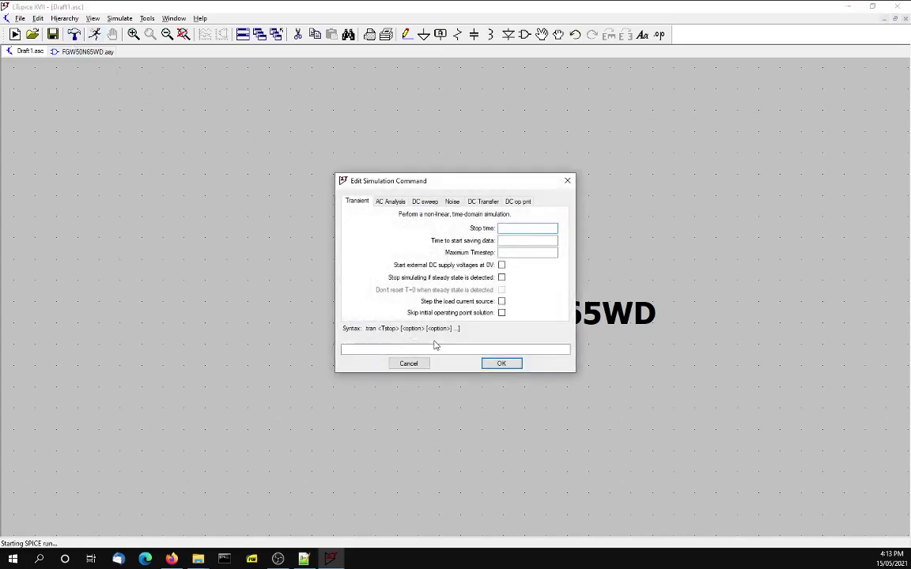
{"action": "left_click", "coordinate": [515, 203]}
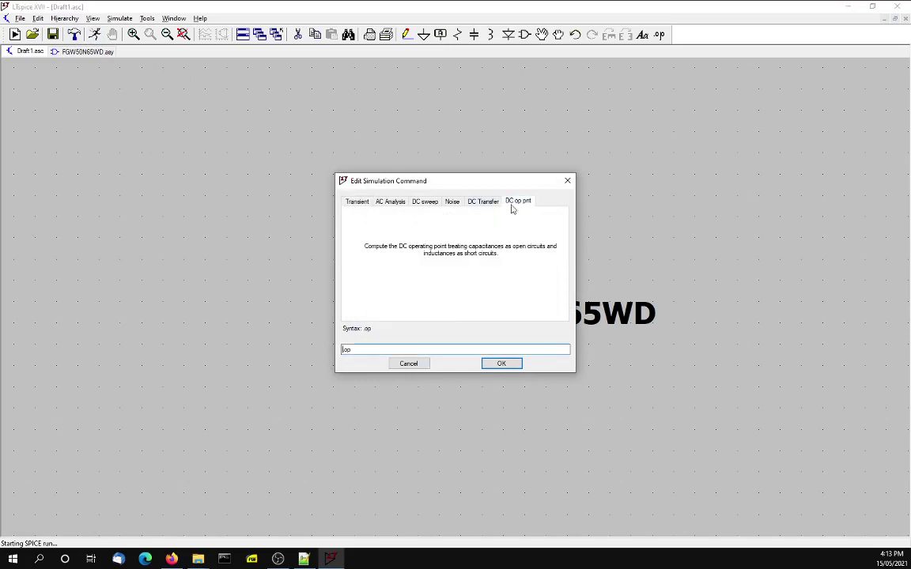
{"action": "left_click", "coordinate": [502, 363]}
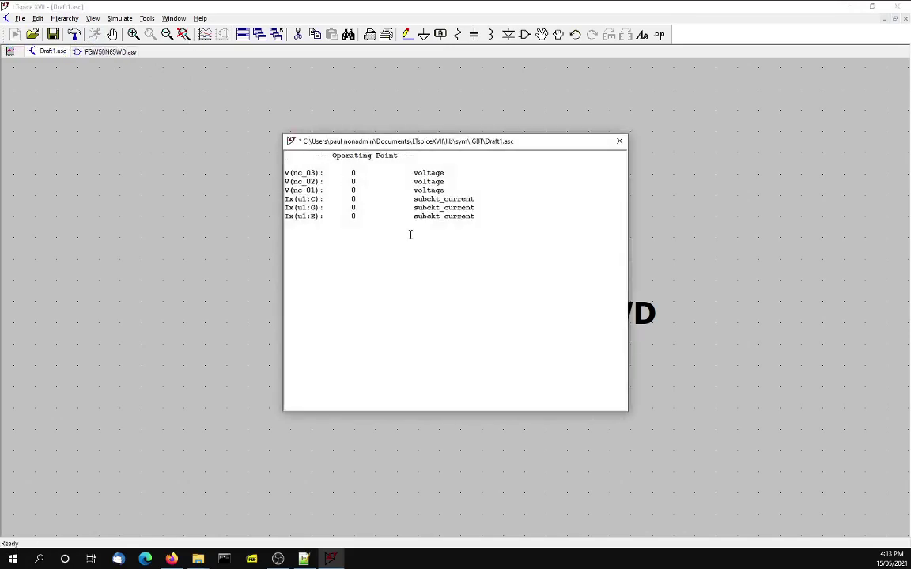
{"action": "left_click", "coordinate": [619, 141]}
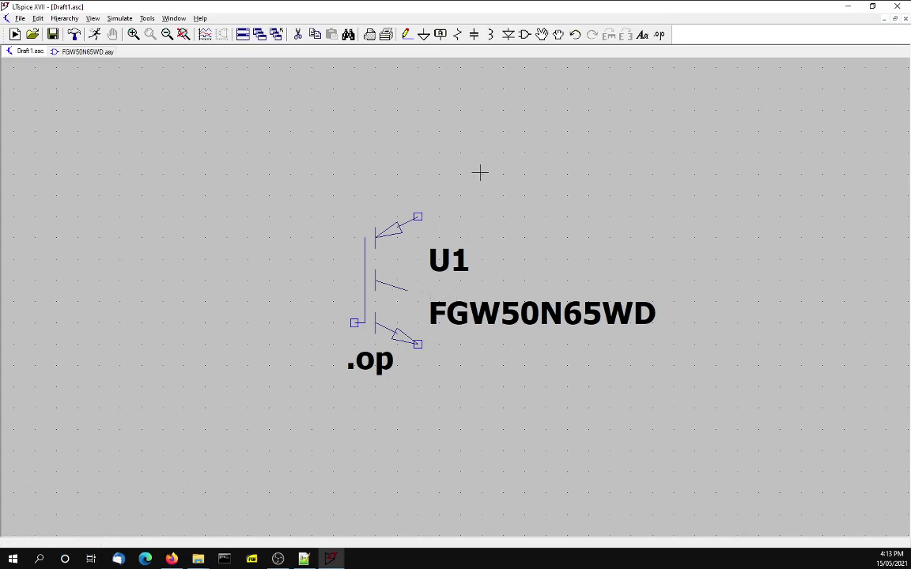
Step: Place diode D1 above U1, rerun the .op simulation, and close the results showing I(D1)=0
{"action": "left_click", "coordinate": [508, 35]}
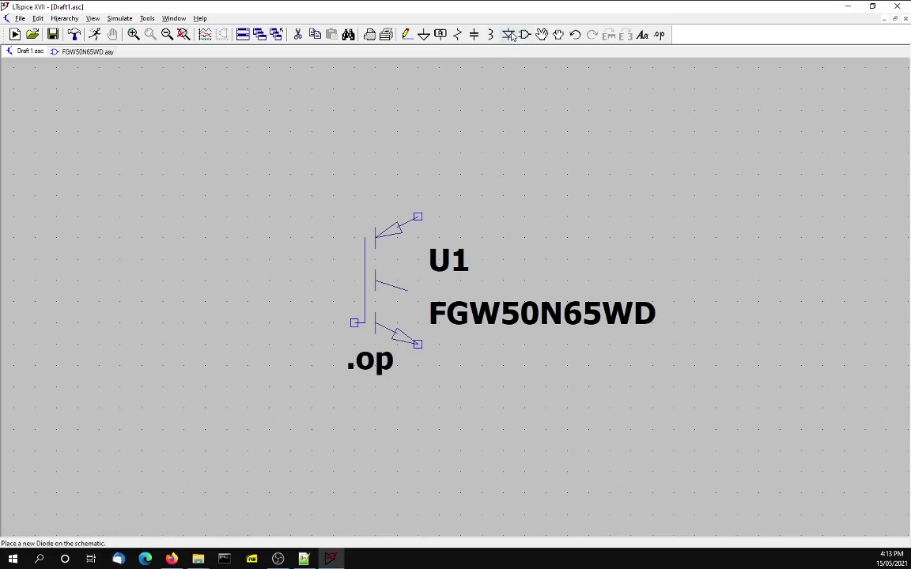
{"action": "left_click", "coordinate": [567, 110]}
{"action": "key", "text": "Escape"}
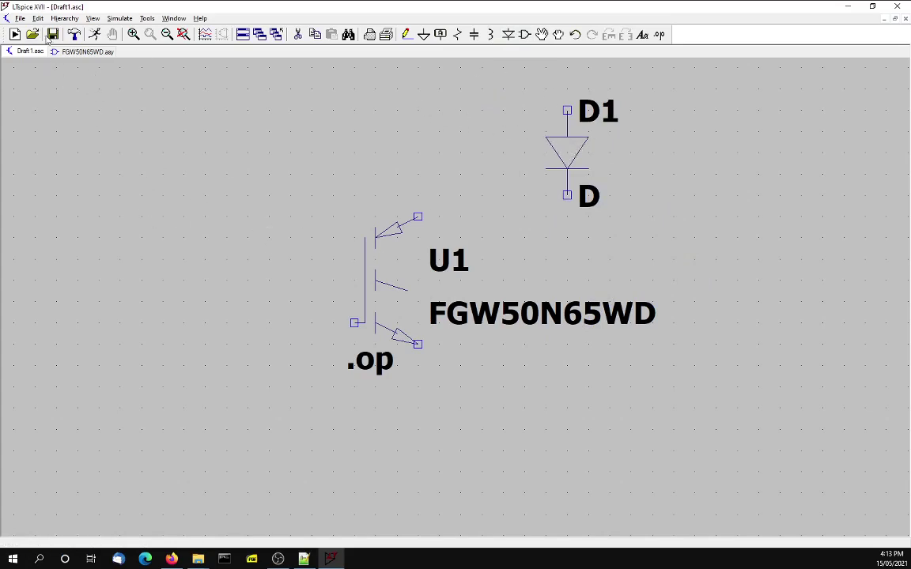
{"action": "left_click", "coordinate": [94, 34]}
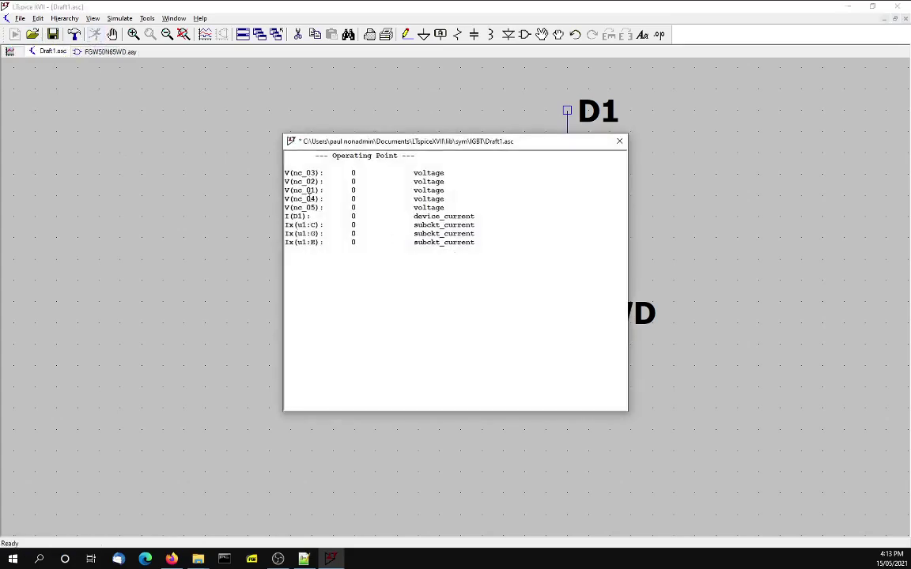
{"action": "left_click", "coordinate": [619, 140]}
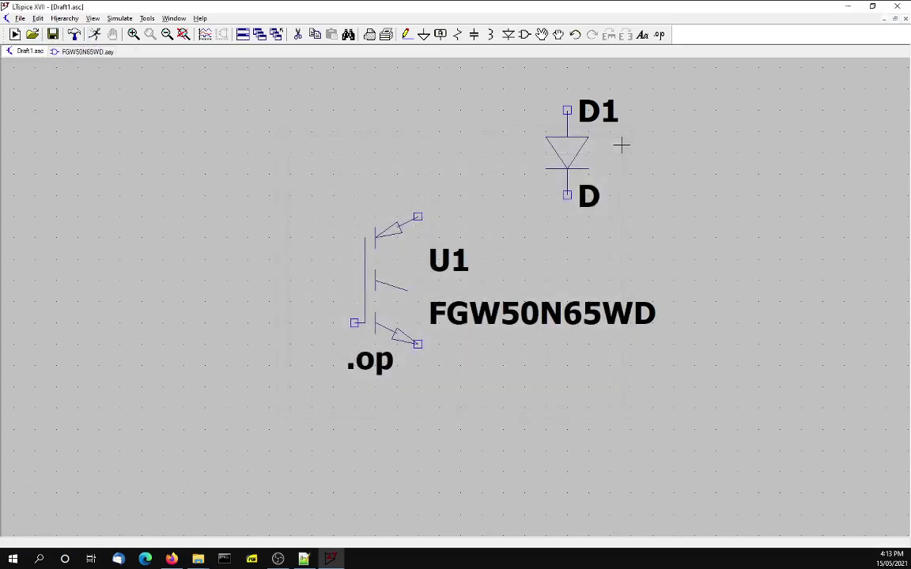